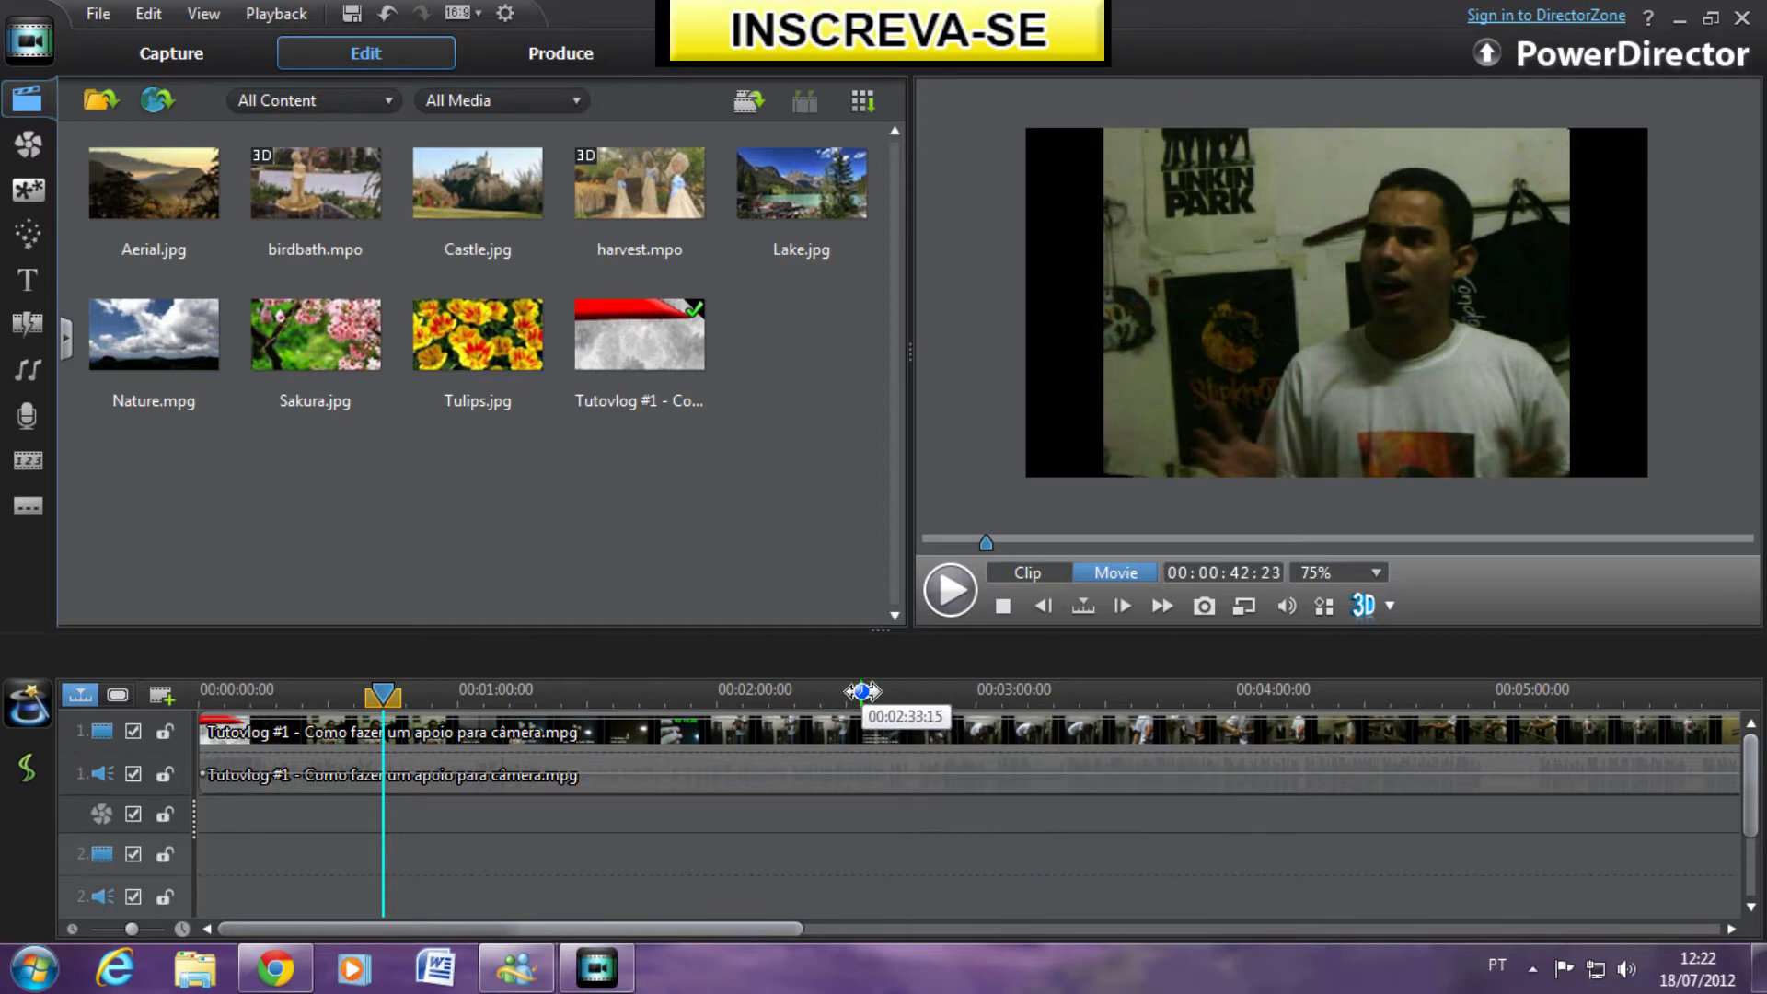
# Switch to Chrome and compare the Philips tube TV picture with the widescreen Samsung TV picture
pyautogui.click(274, 969)
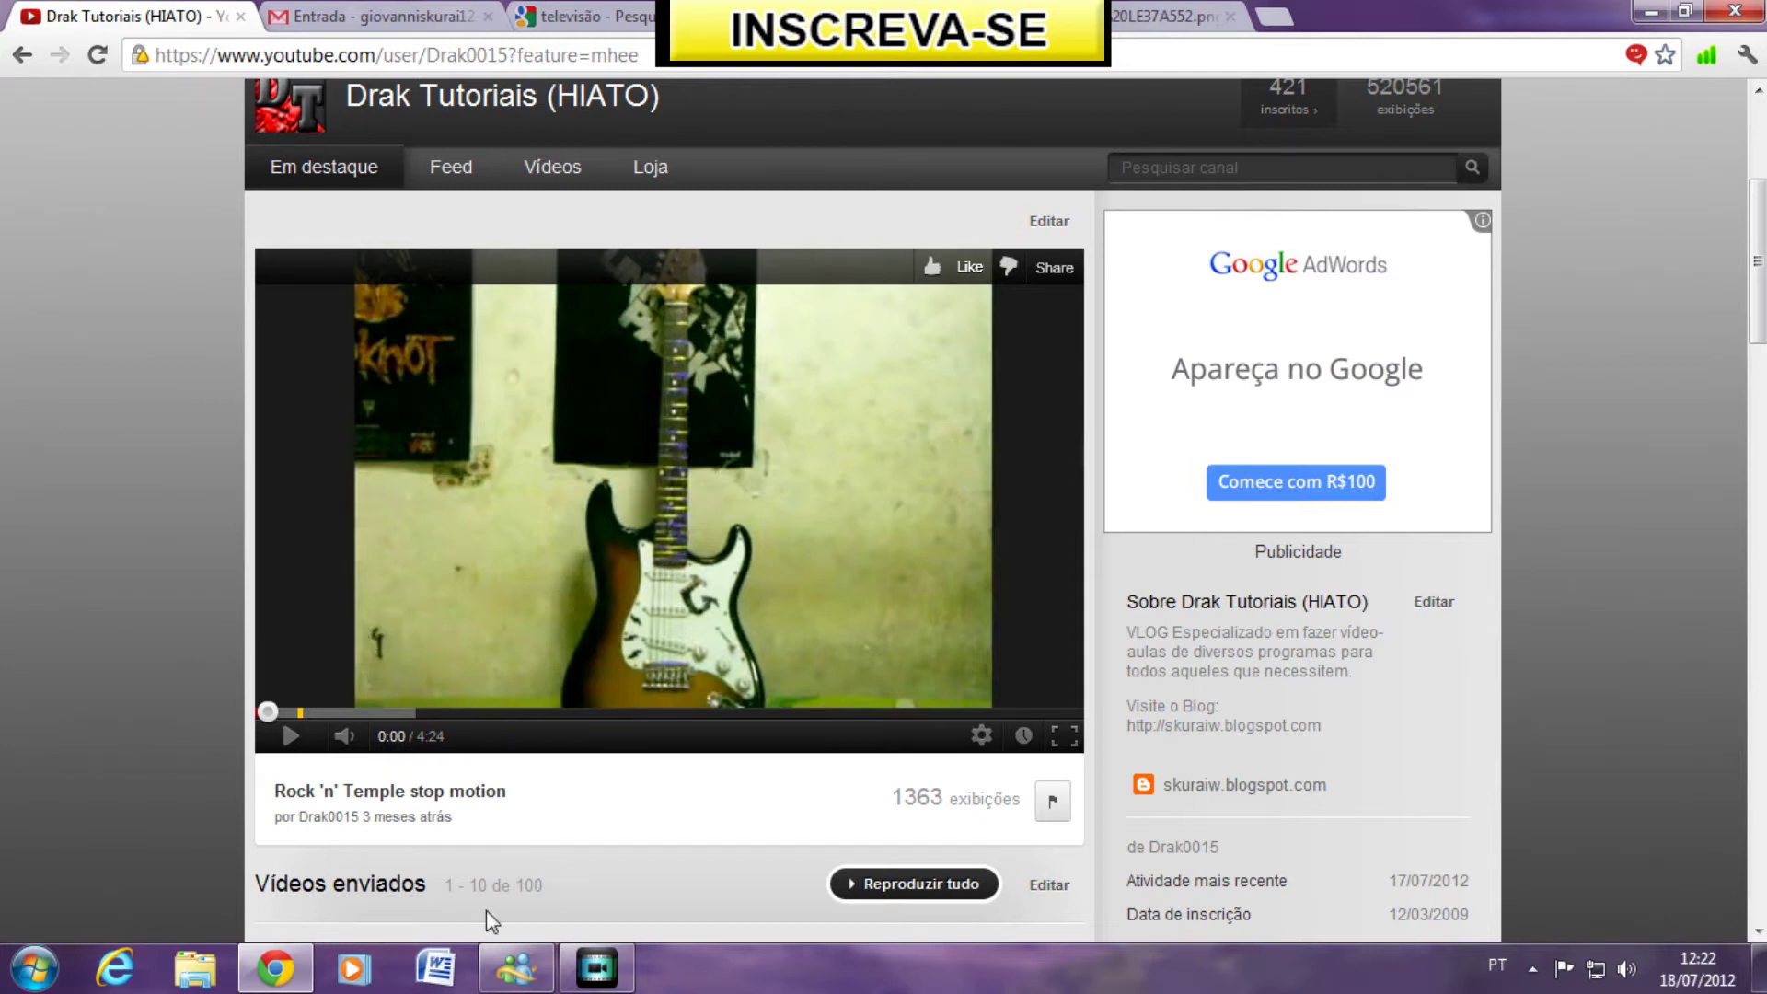
pyautogui.click(597, 967)
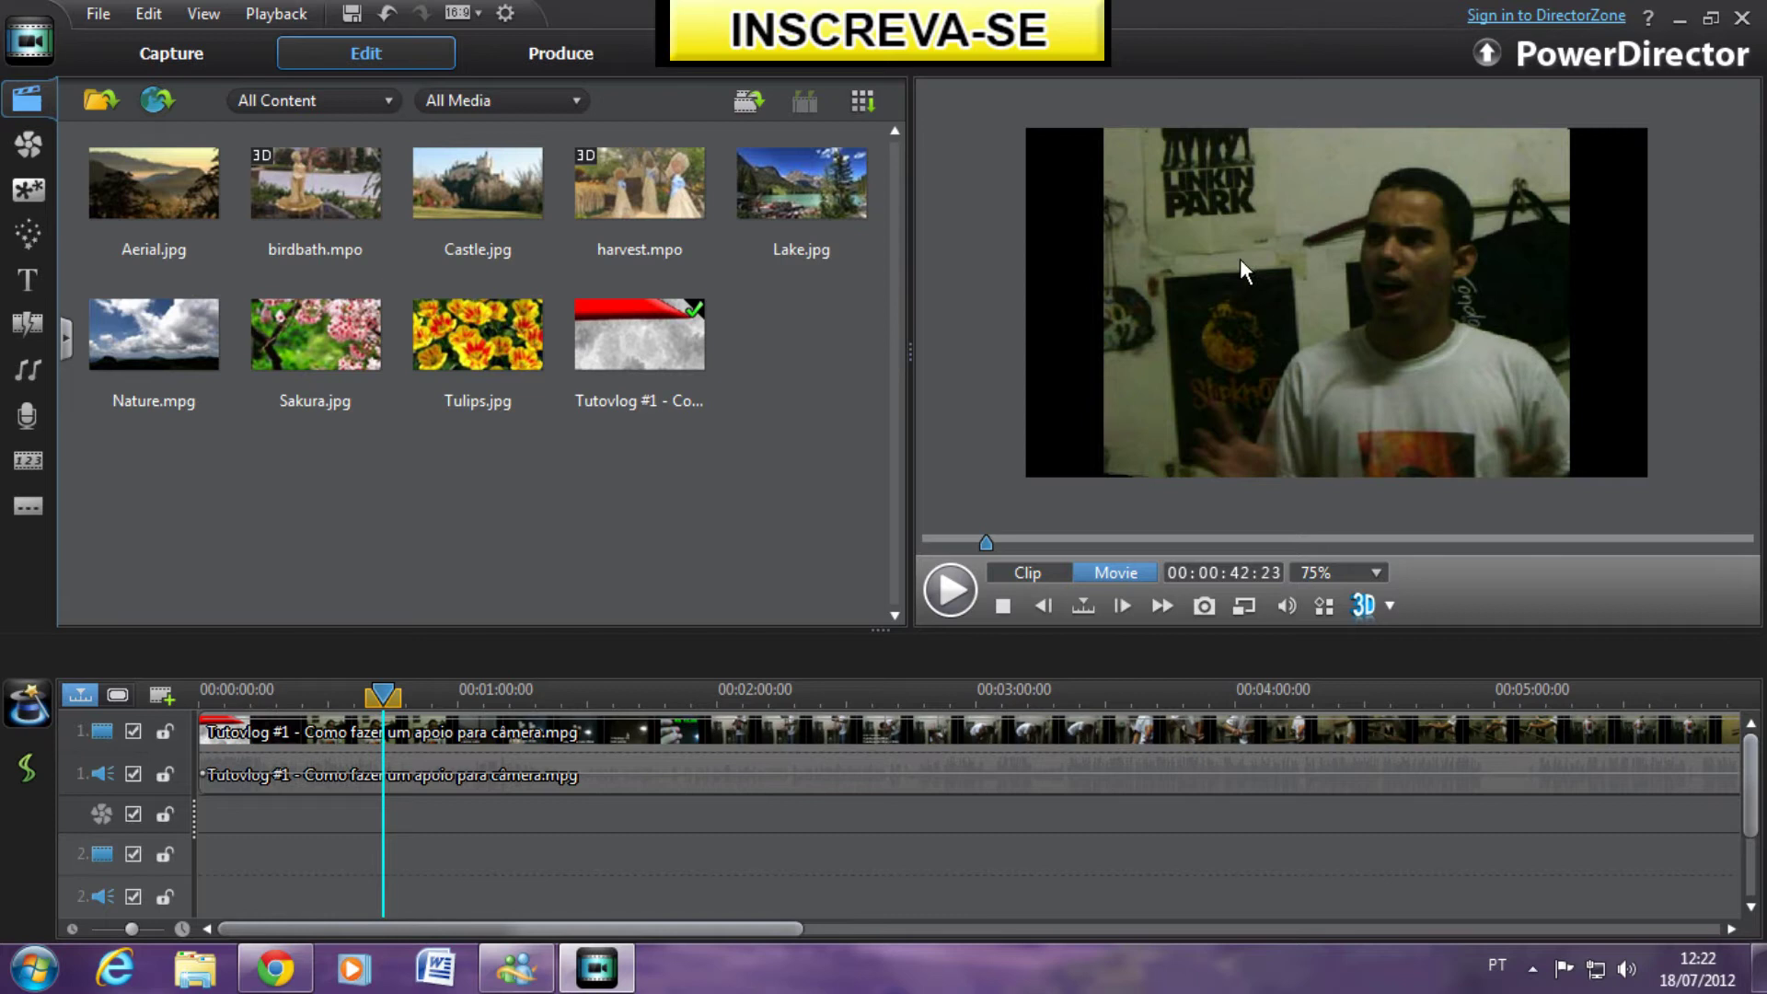
pyautogui.click(274, 967)
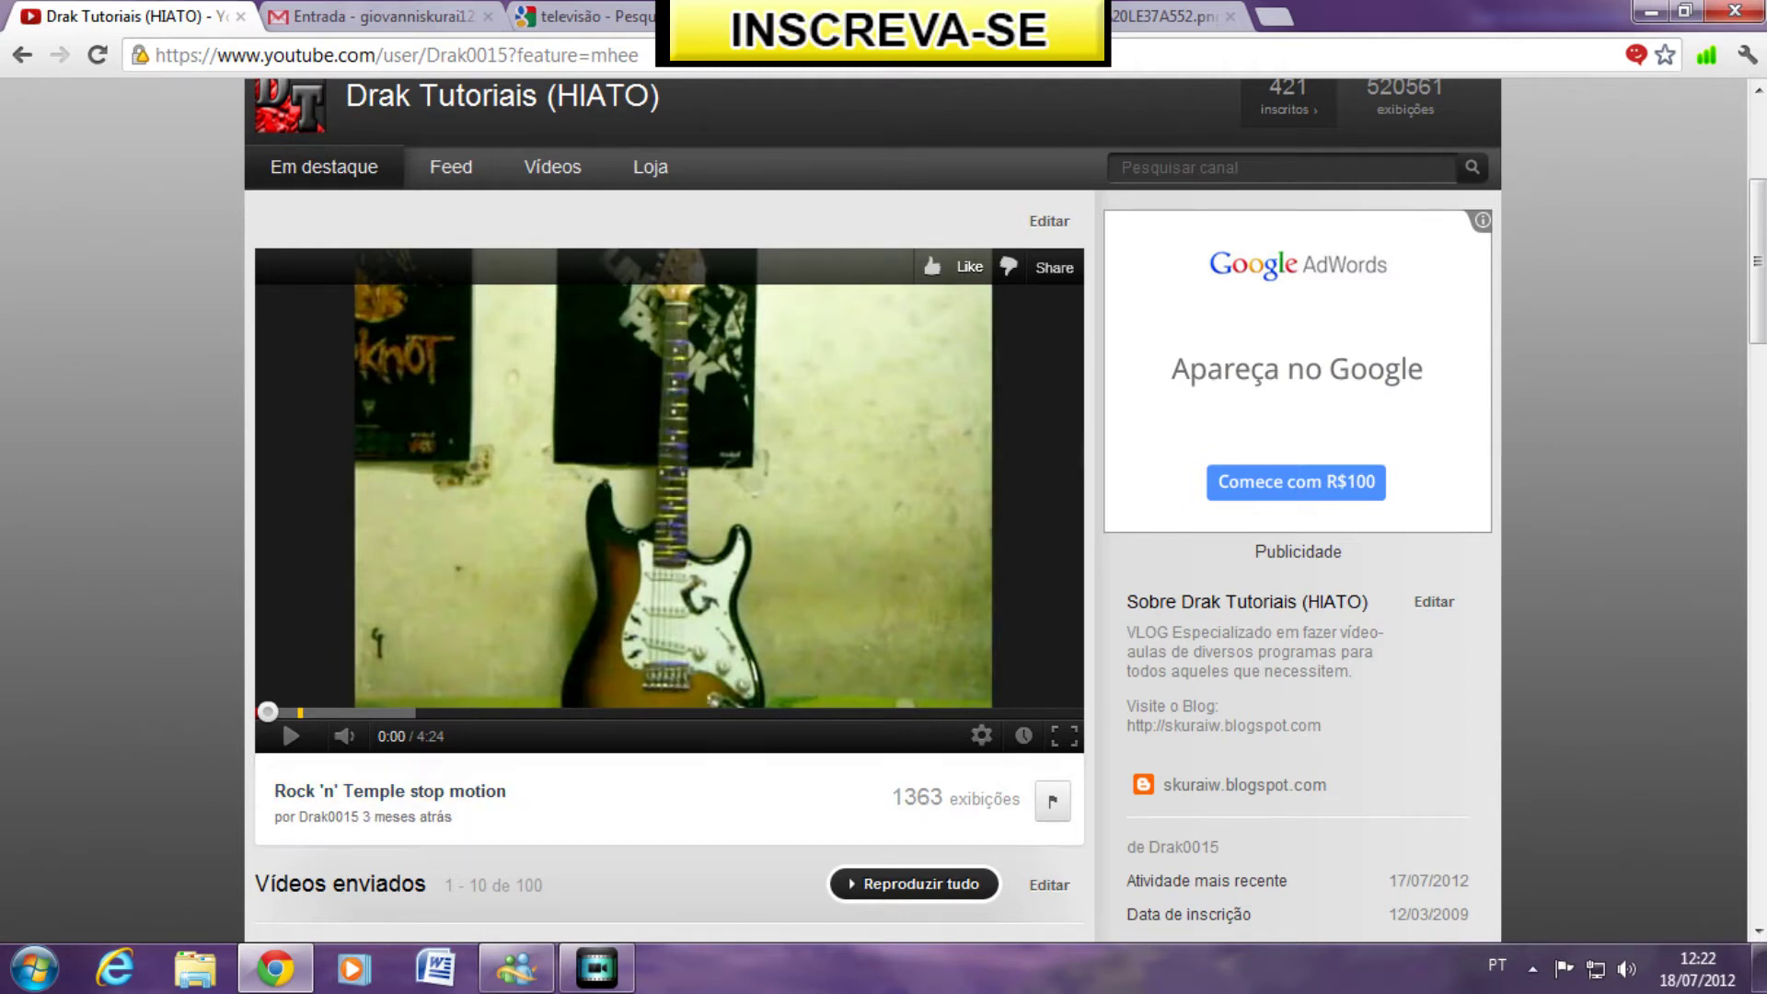
pyautogui.click(874, 16)
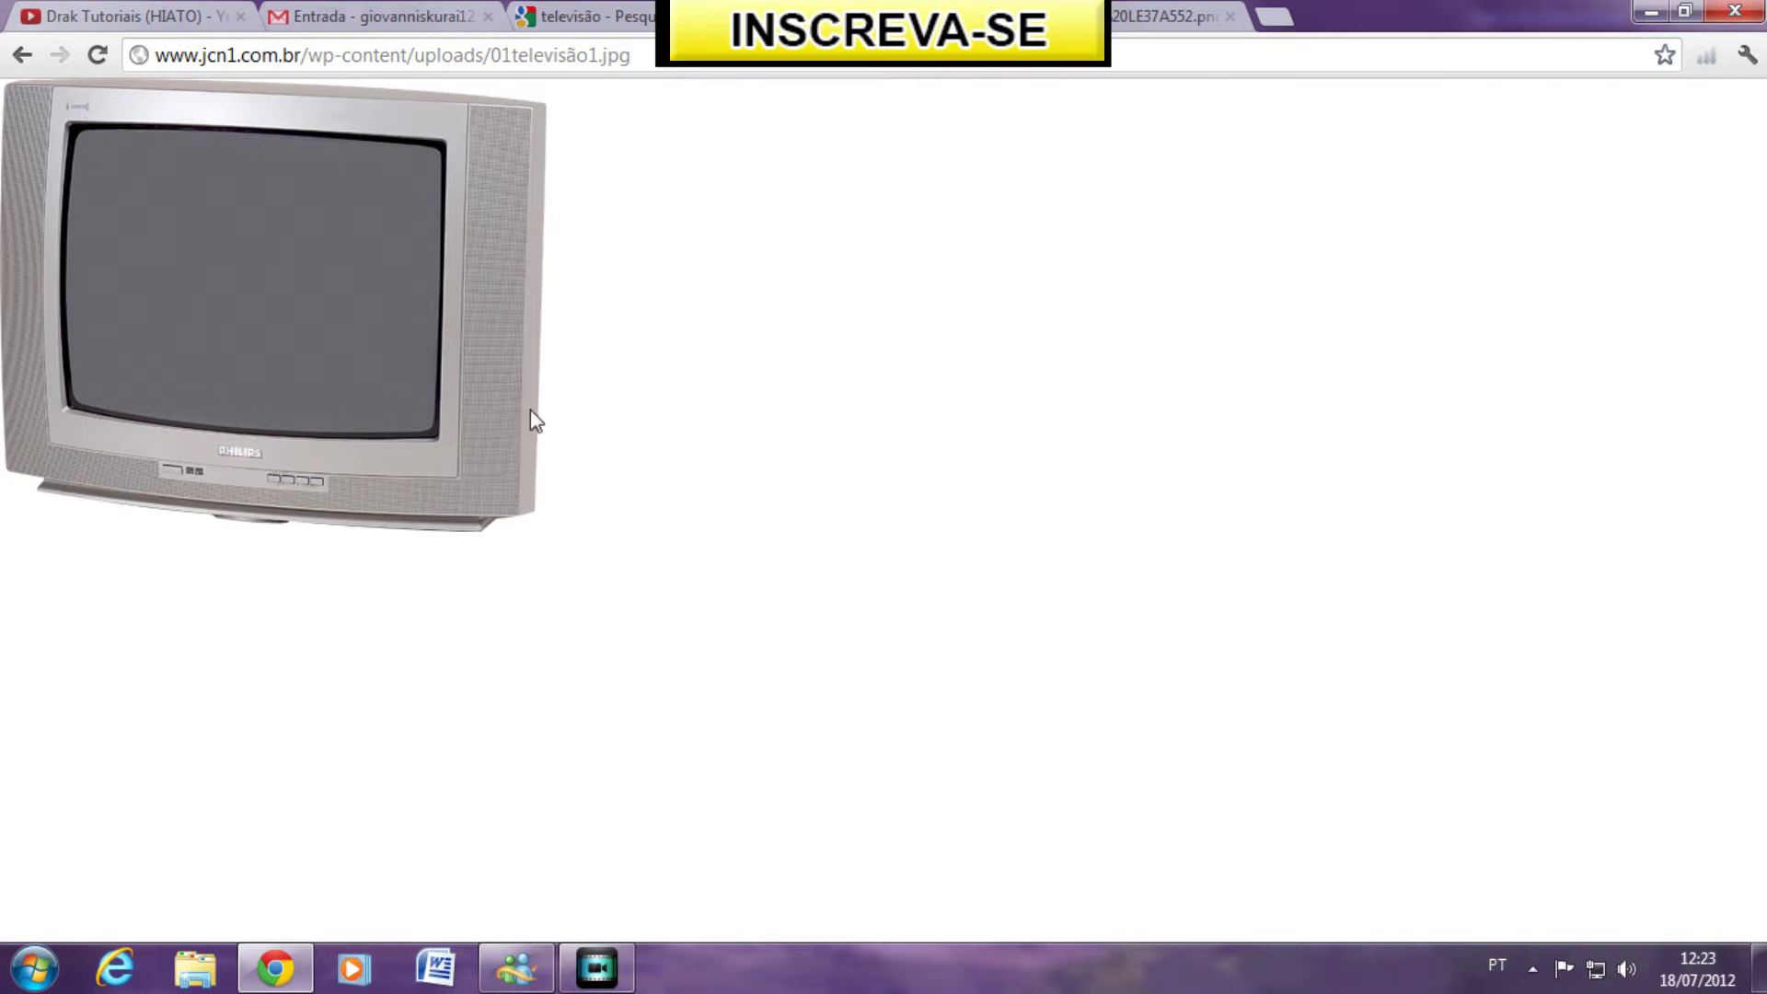
pyautogui.click(1164, 15)
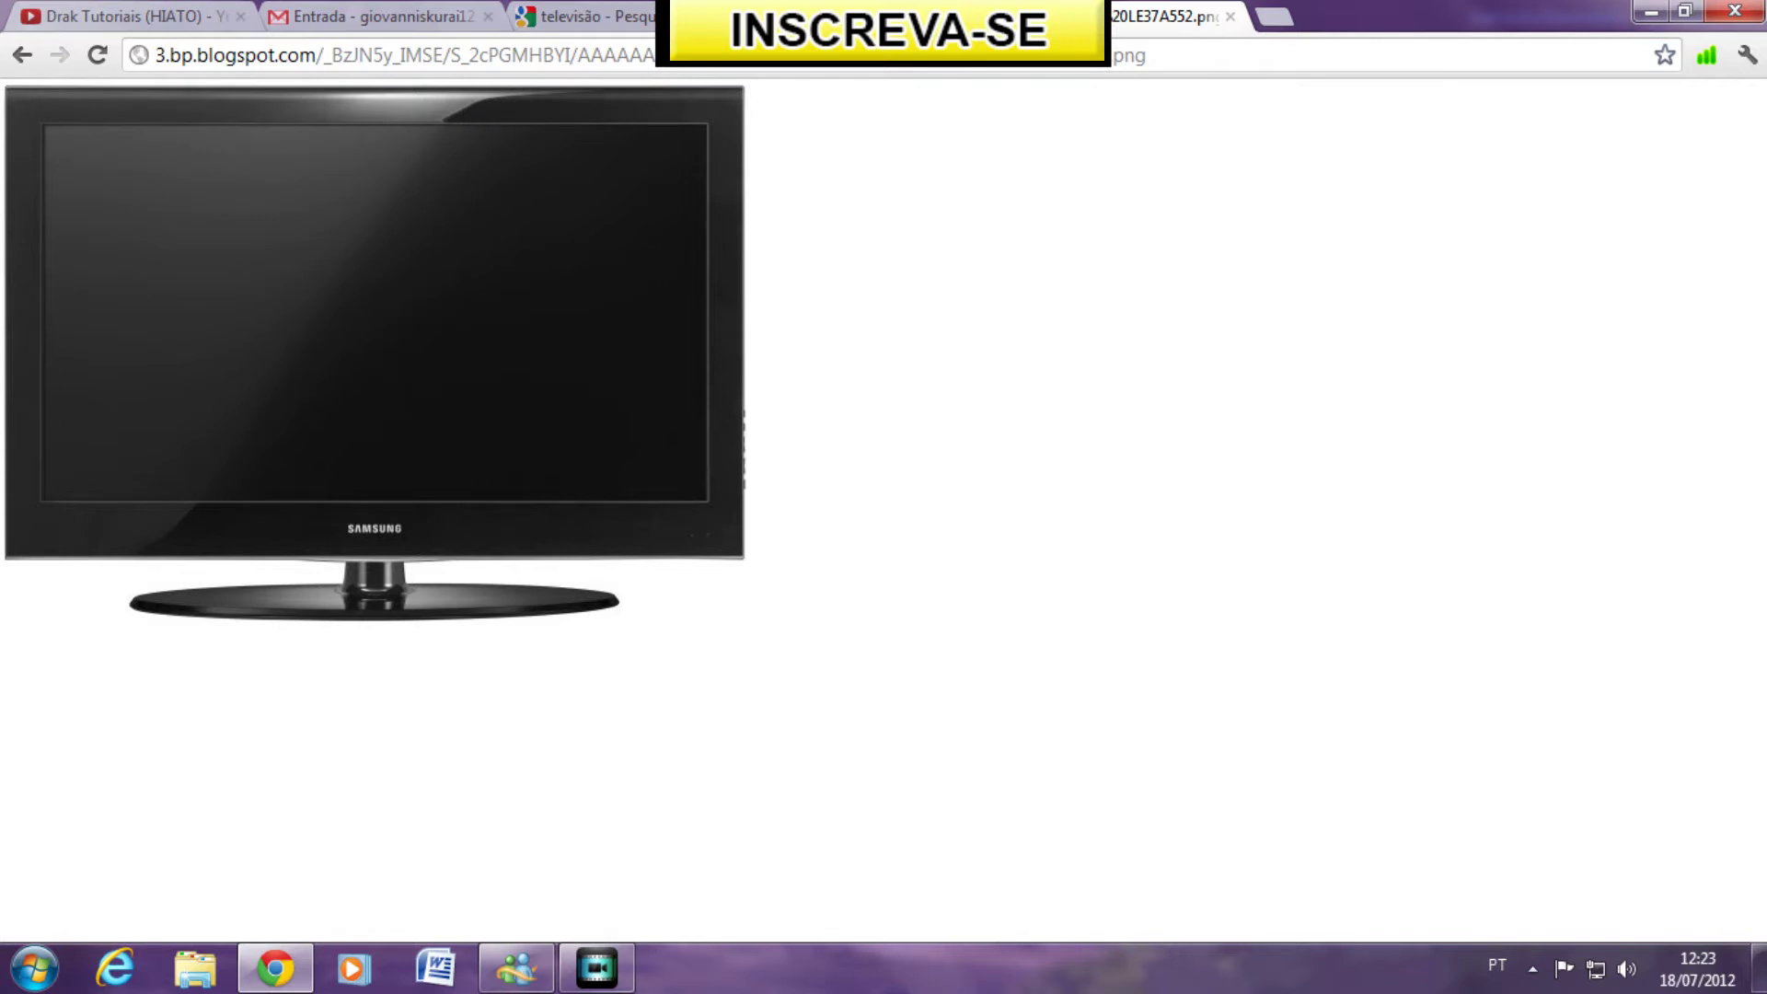
pyautogui.hotkey('ctrl', 'shift', 'Tab')
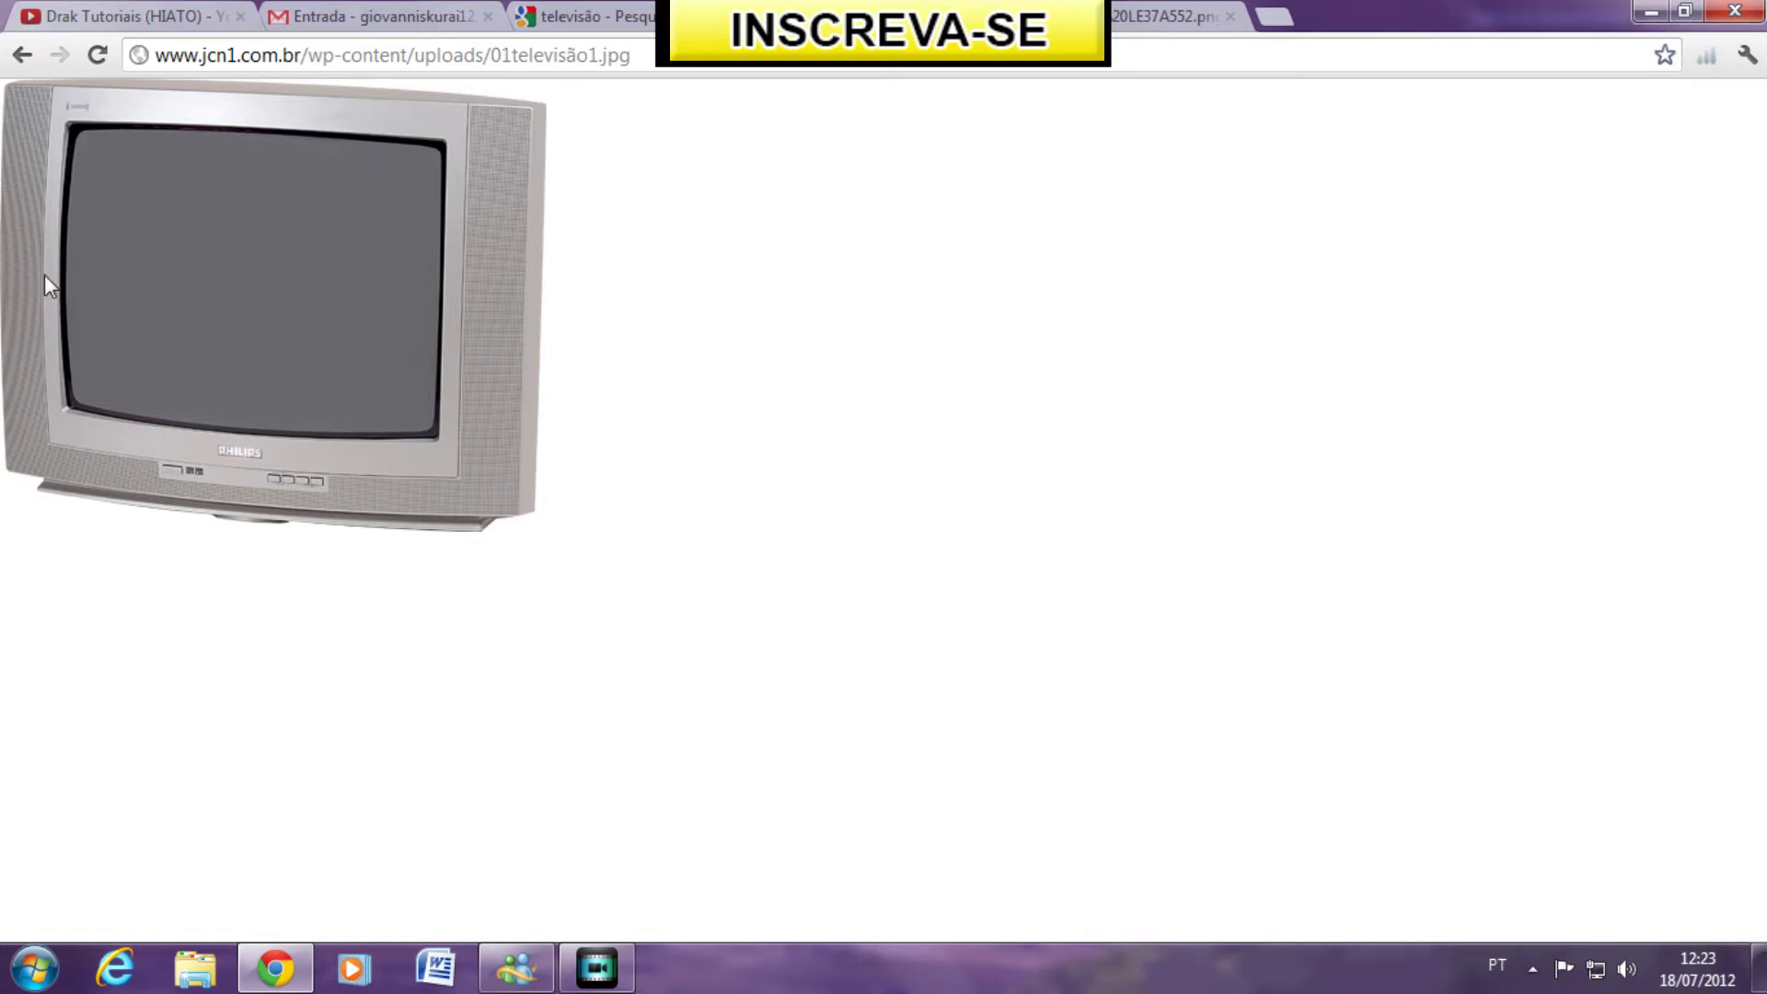
pyautogui.hotkey('ctrl', 'Tab')
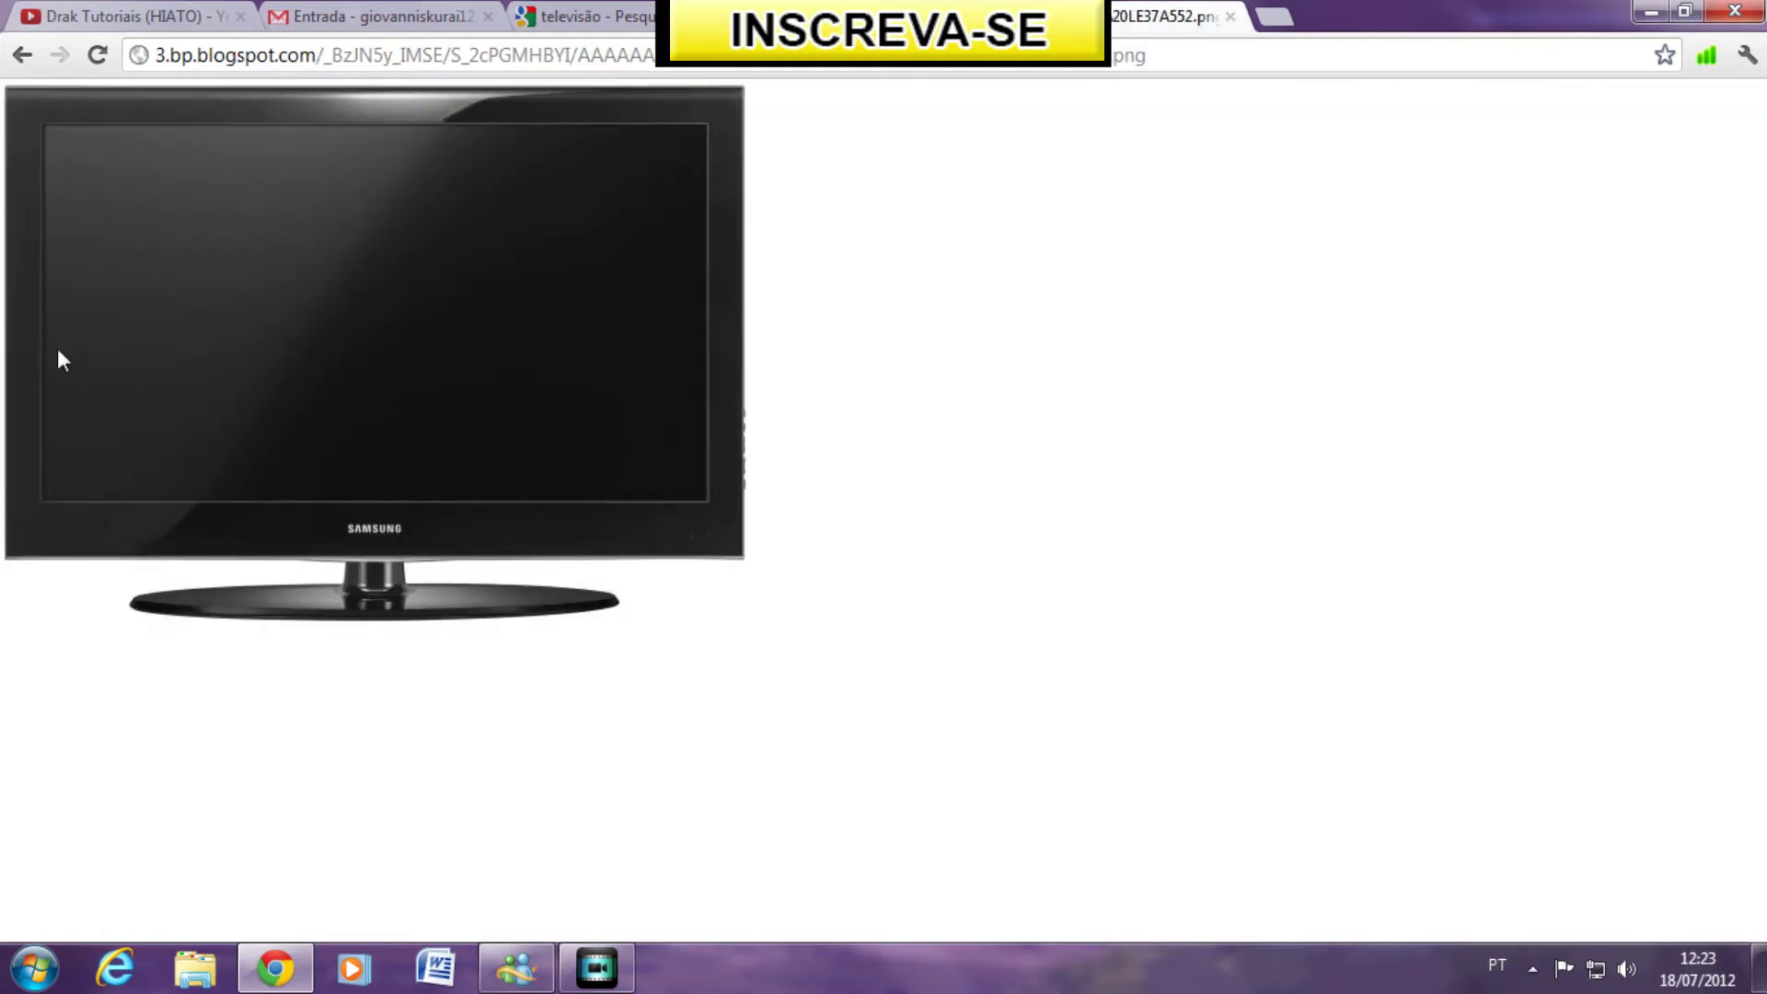
pyautogui.hotkey('ctrl', 'shift', 'Tab')
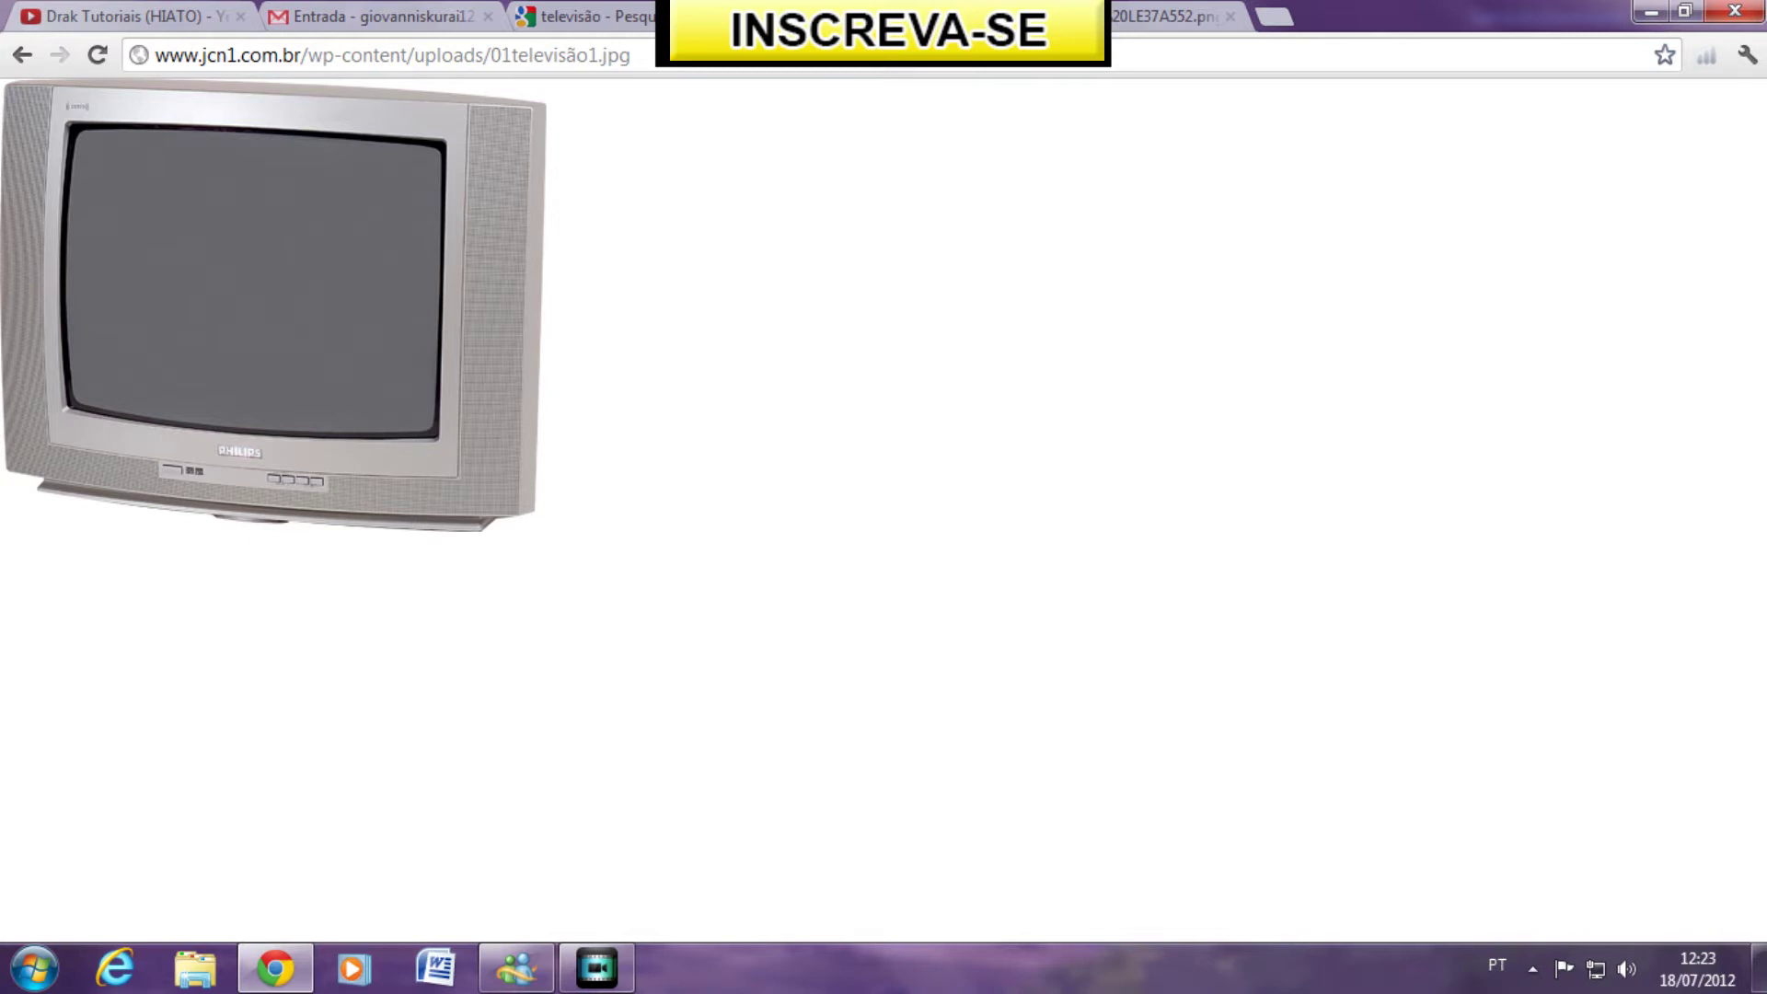
pyautogui.click(1100, 16)
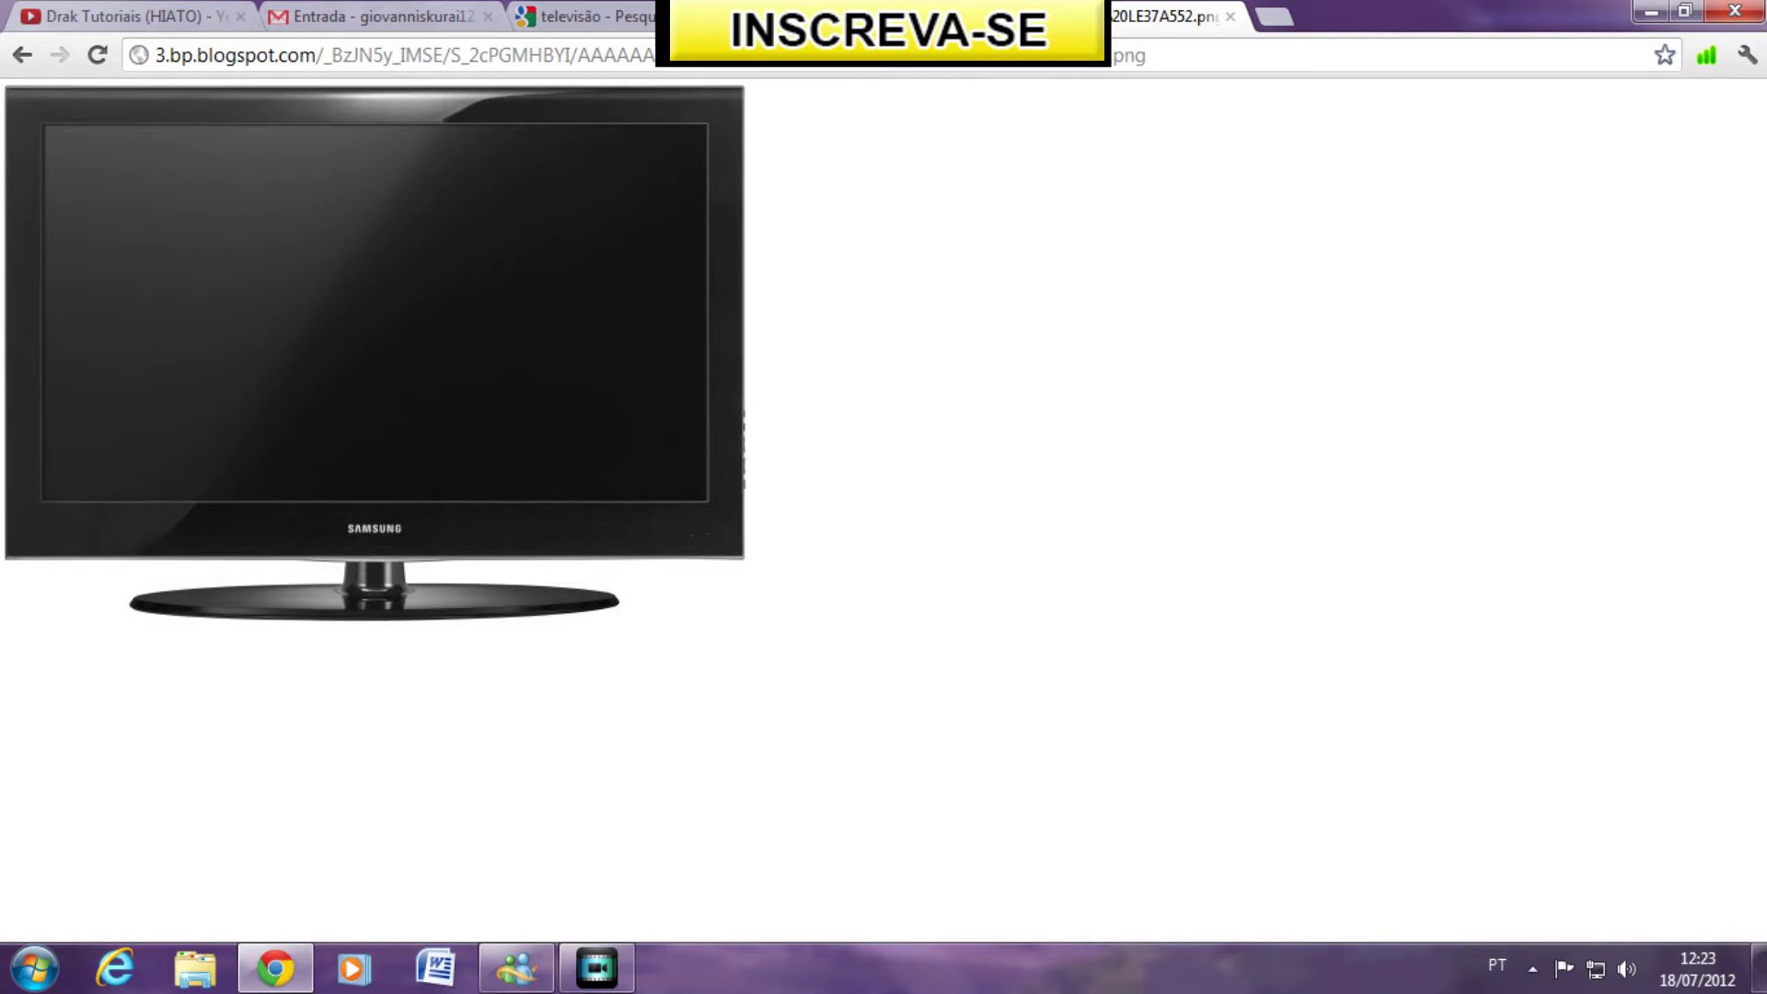
pyautogui.click(828, 16)
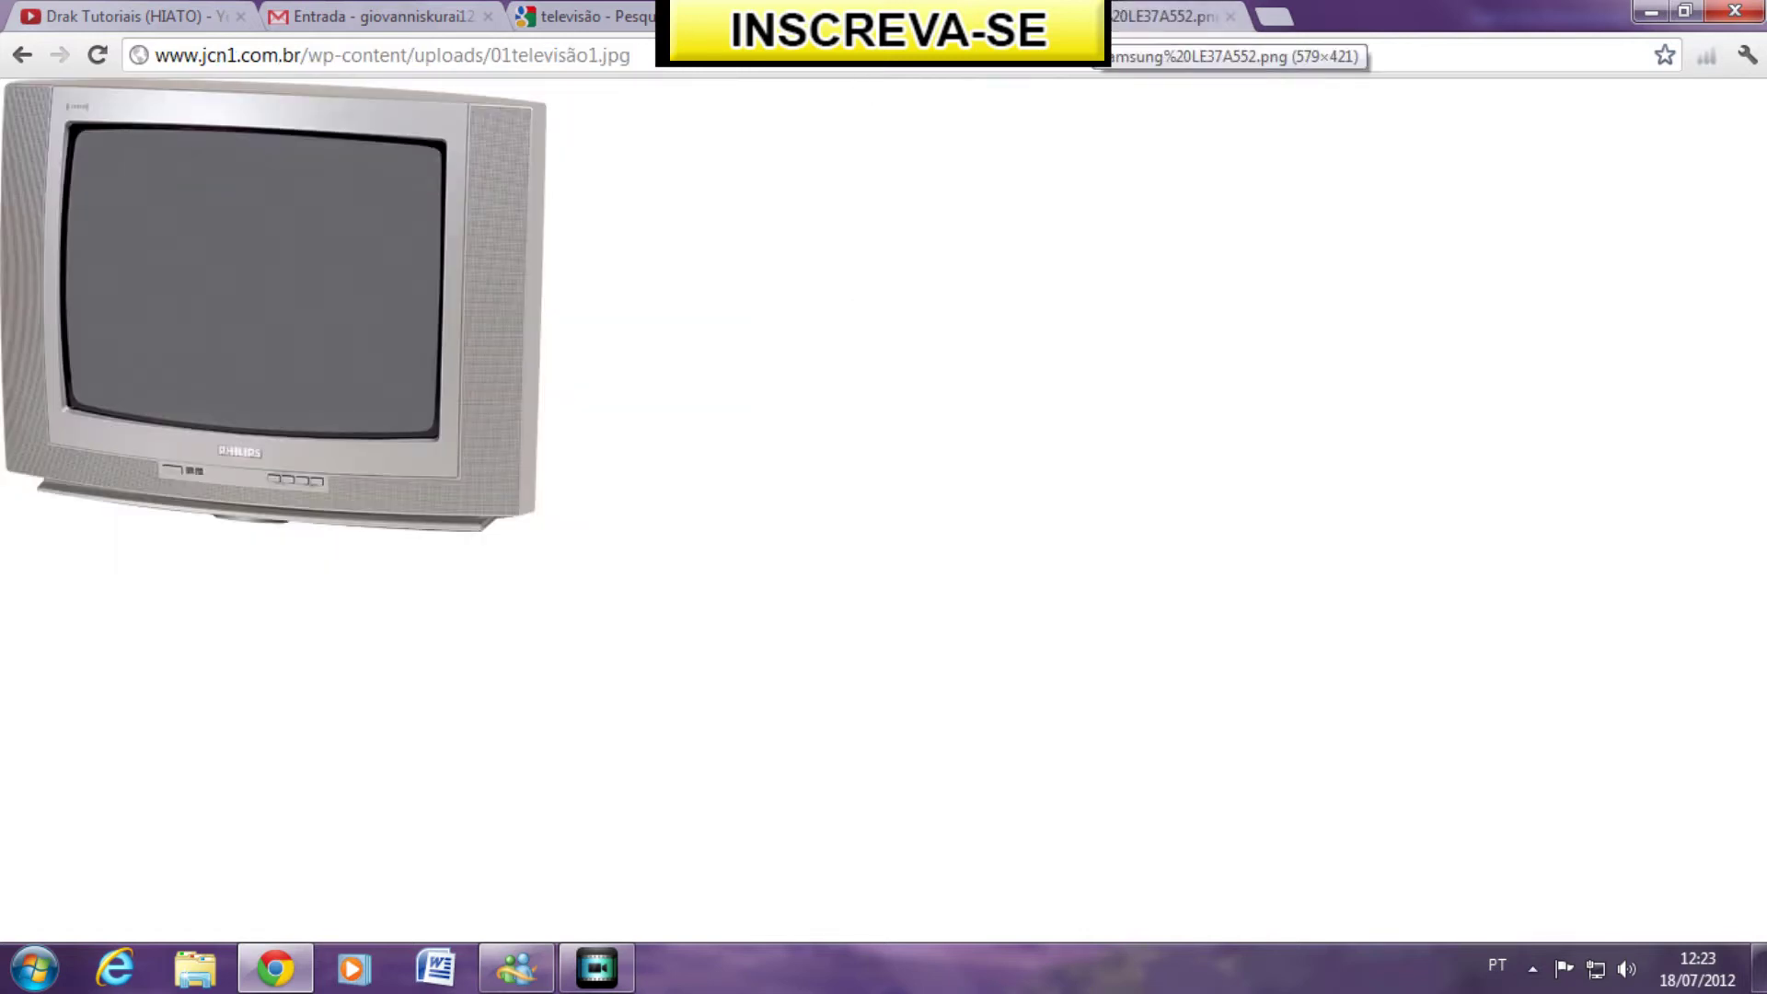
pyautogui.click(1132, 17)
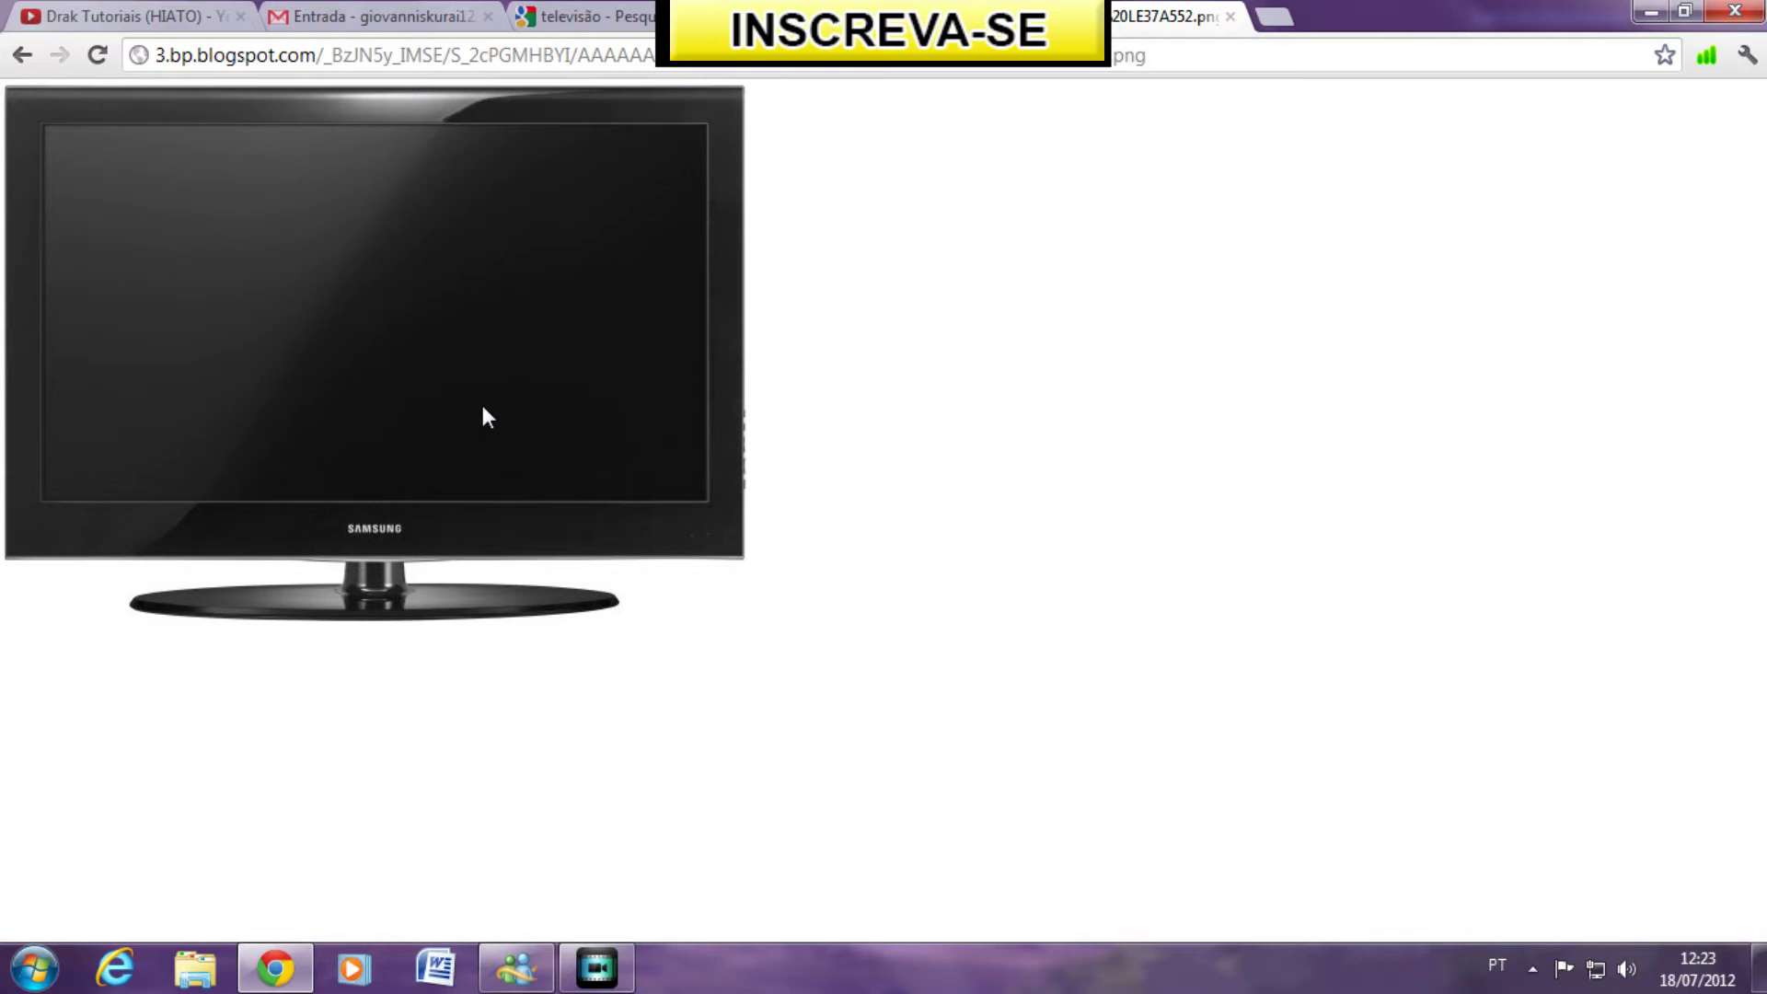
# Switch to PowerDirector, set the project's aspect ratio to 4:3 and zoom the preview to 50%
pyautogui.moveTo(593, 983)
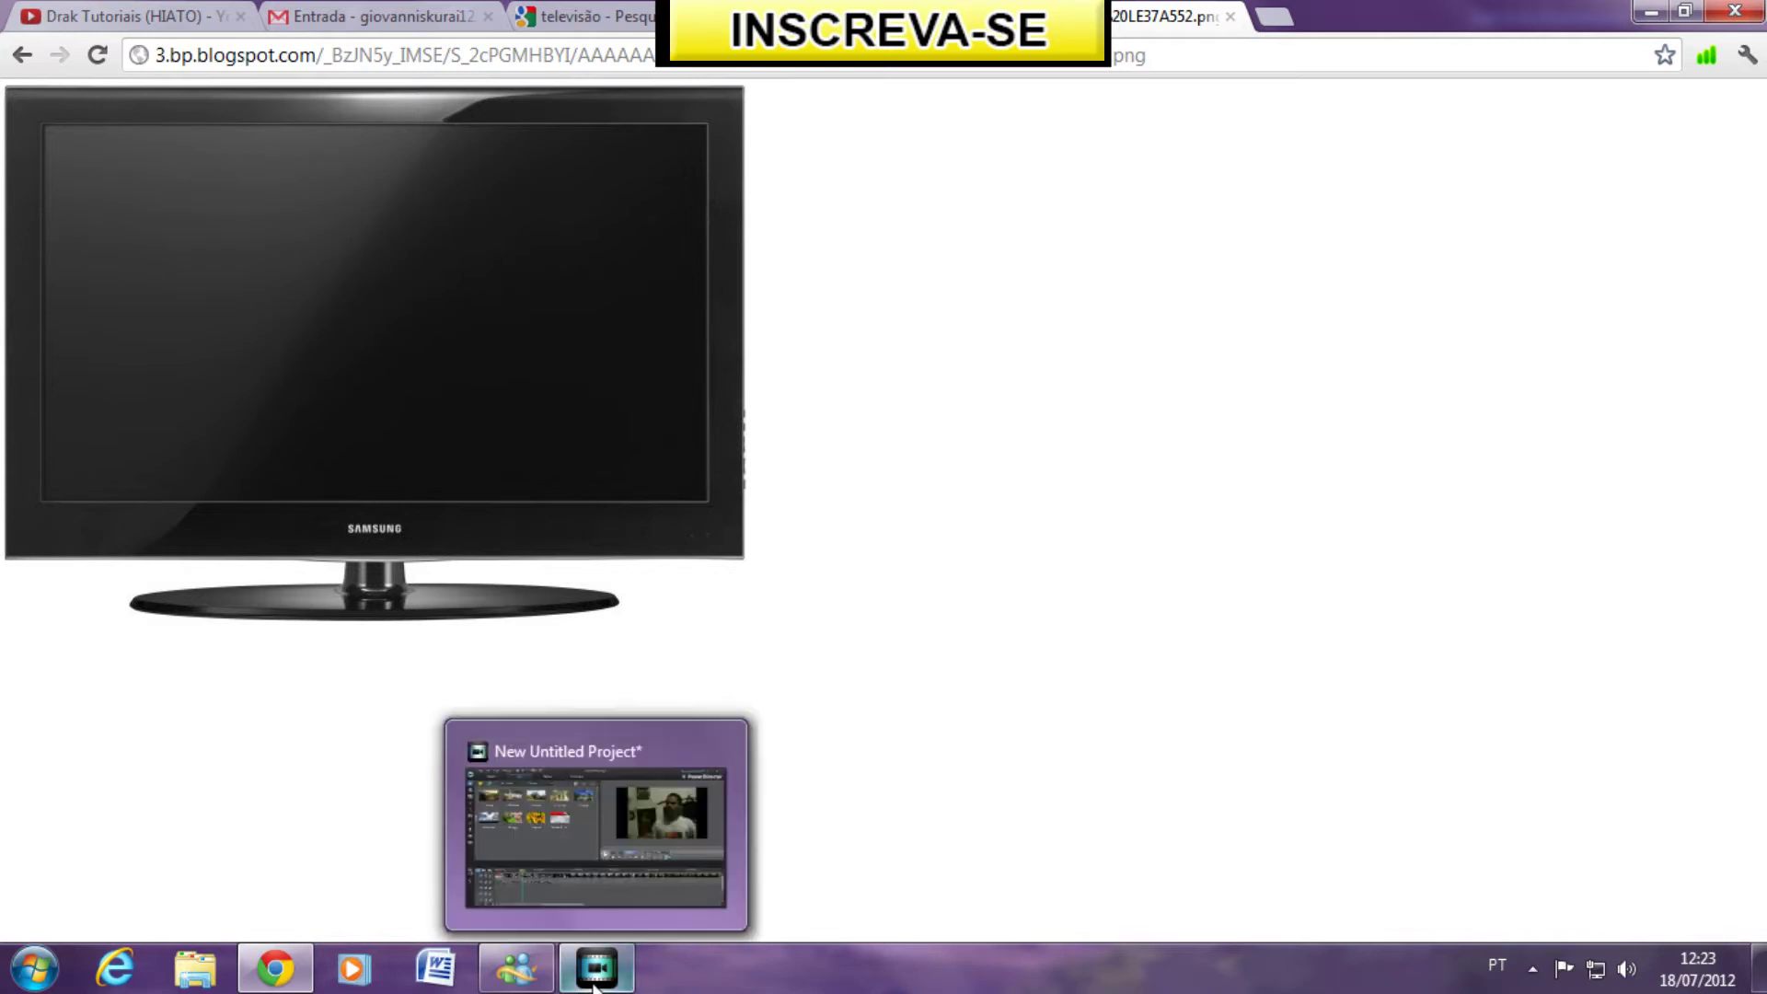
pyautogui.click(597, 842)
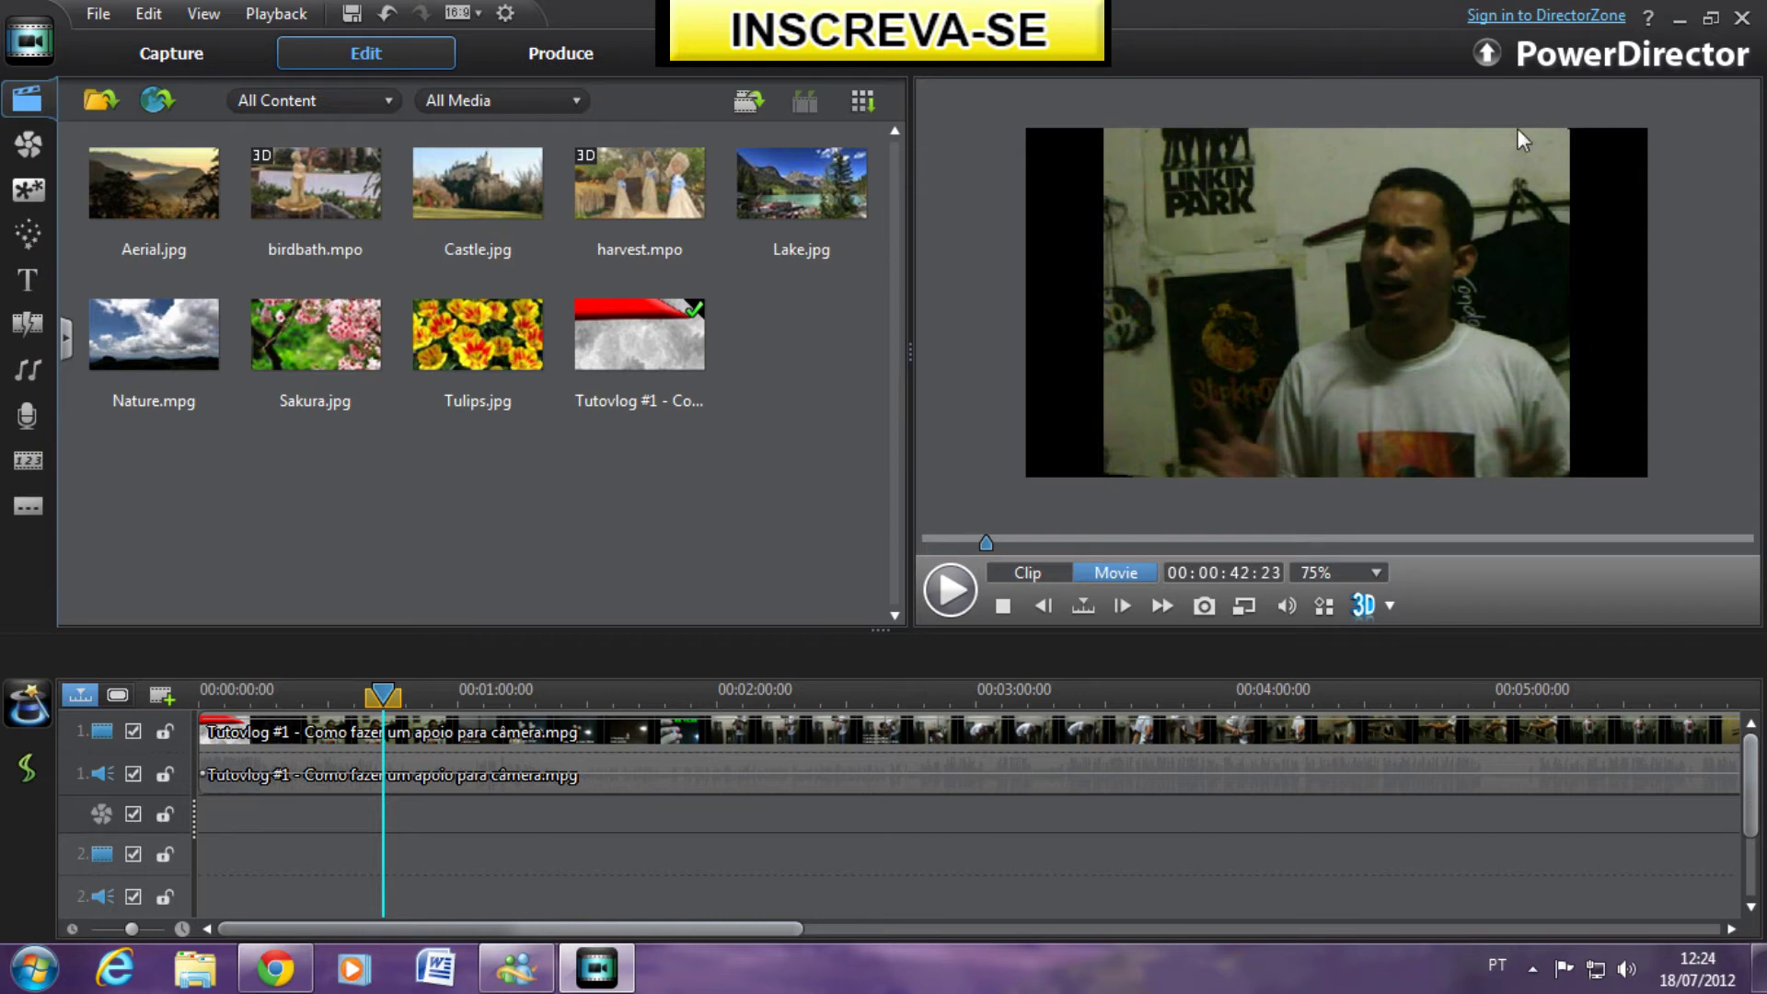
pyautogui.click(147, 13)
pyautogui.moveTo(298, 550)
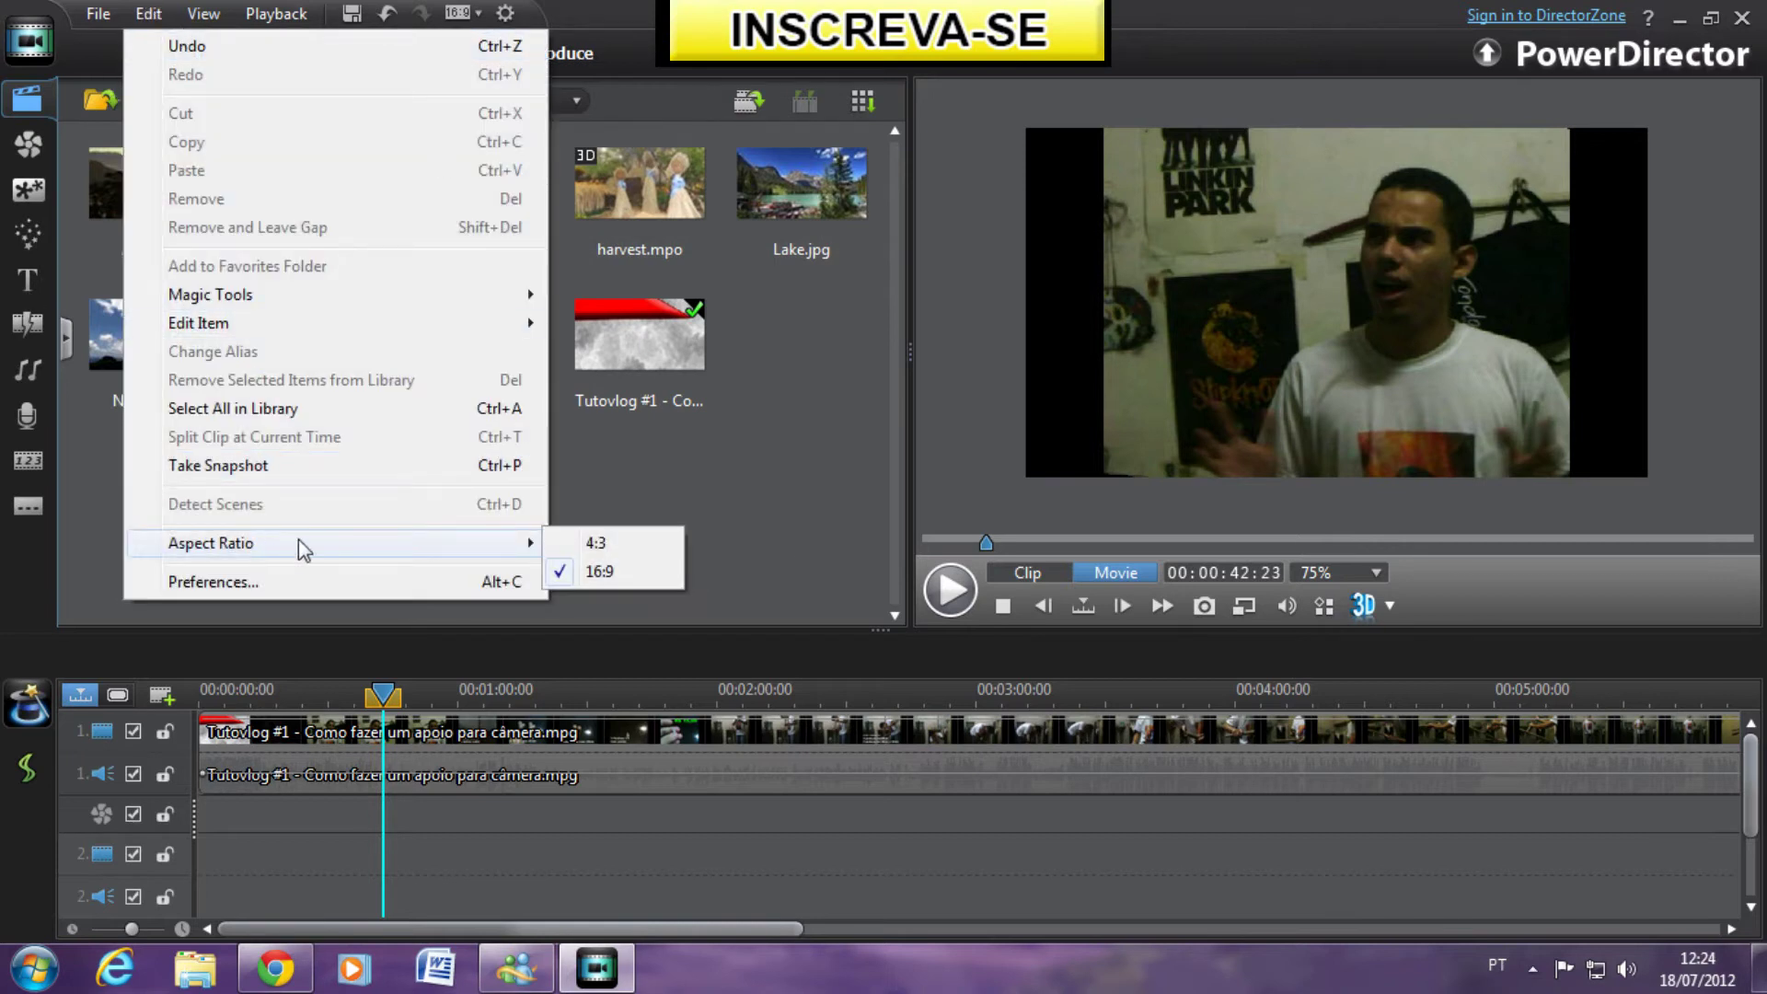
pyautogui.press('Escape')
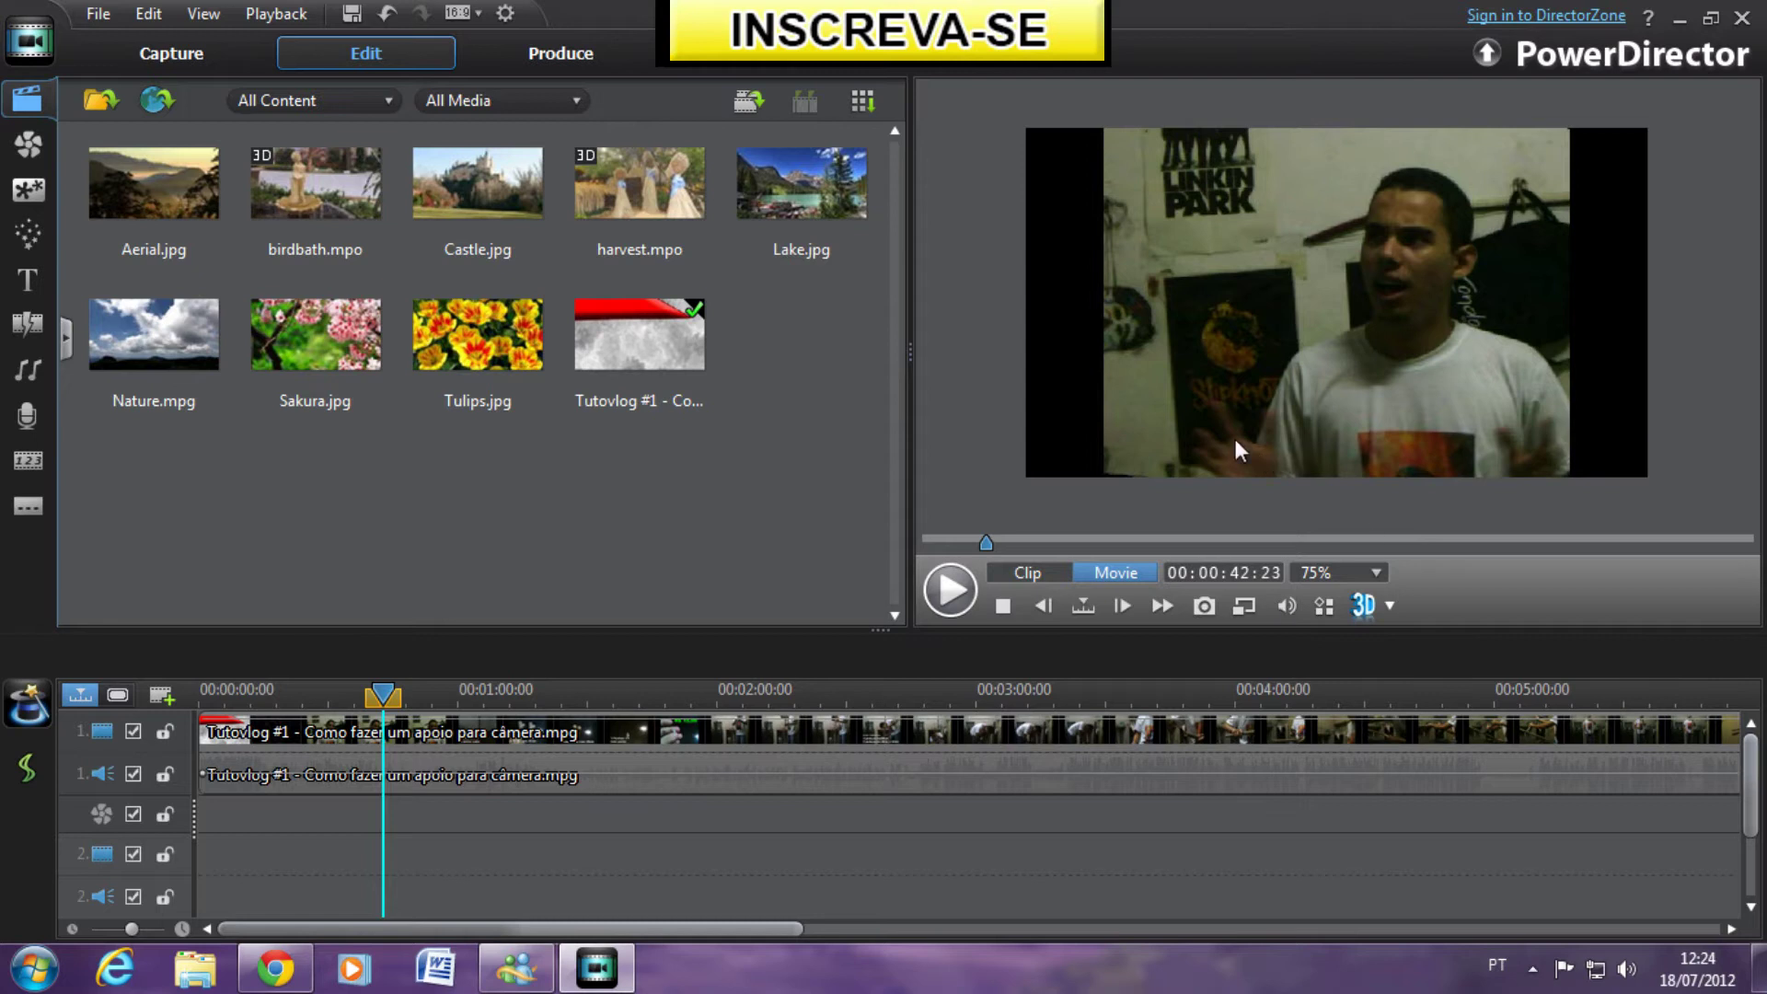
pyautogui.click(1372, 574)
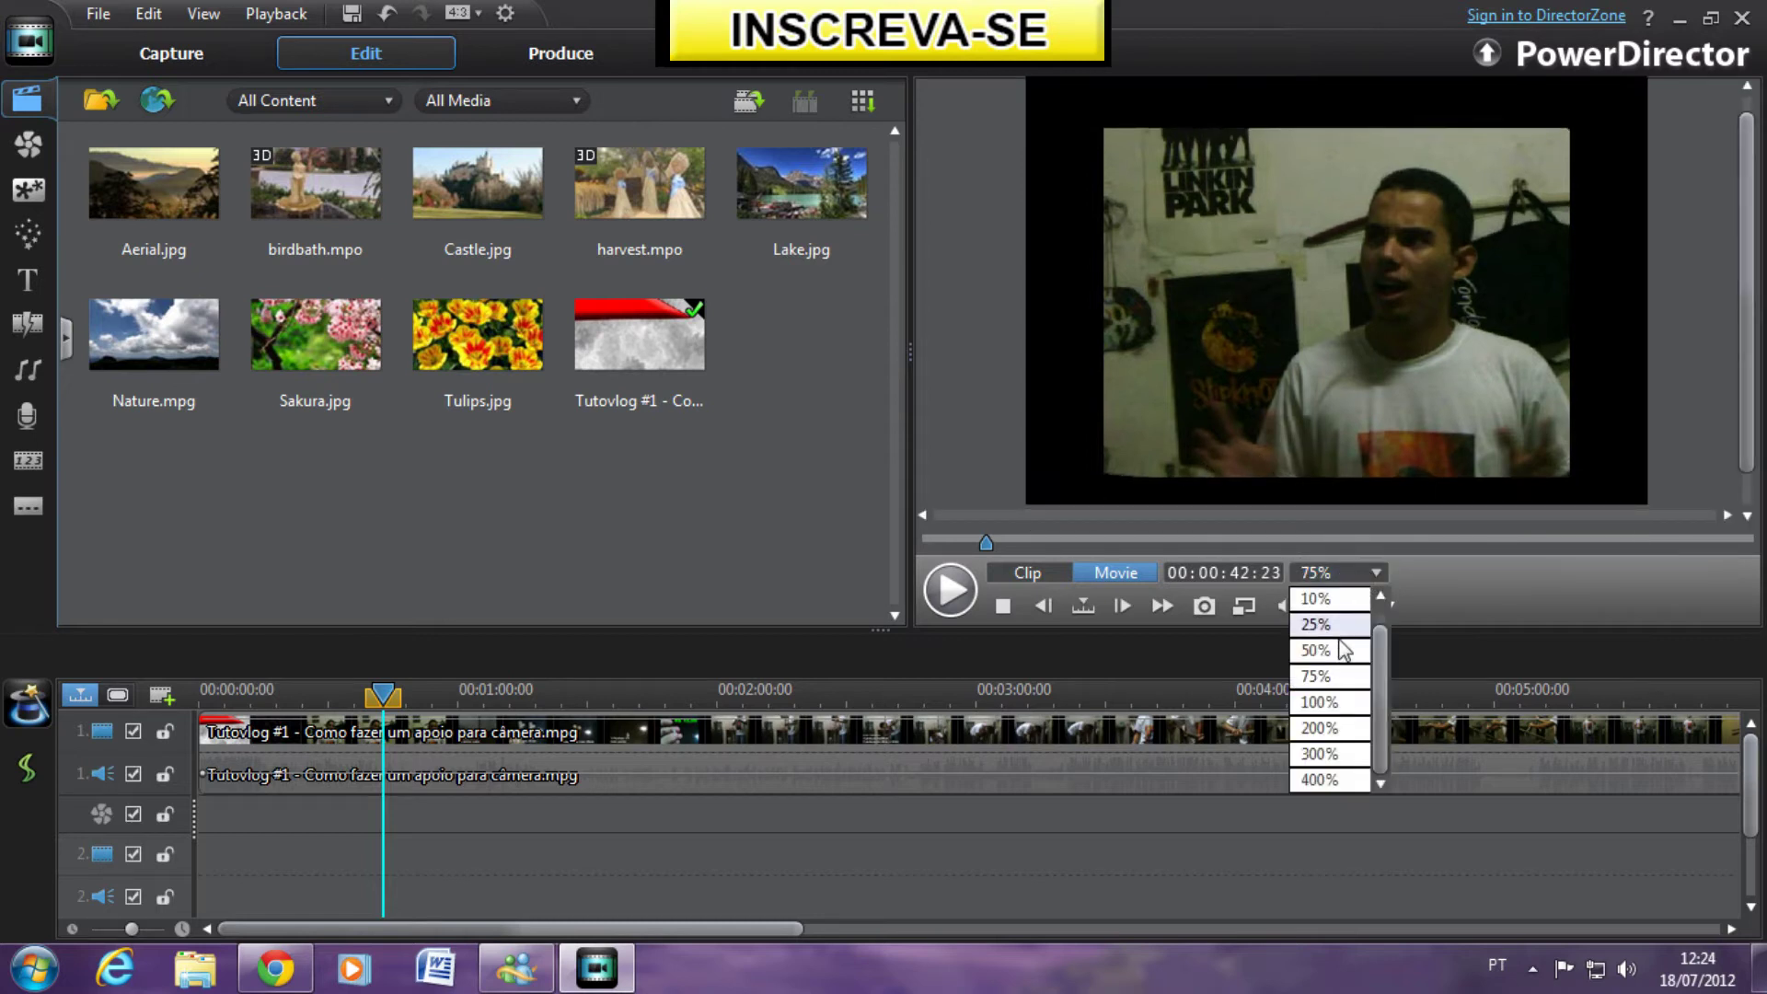
pyautogui.click(1342, 651)
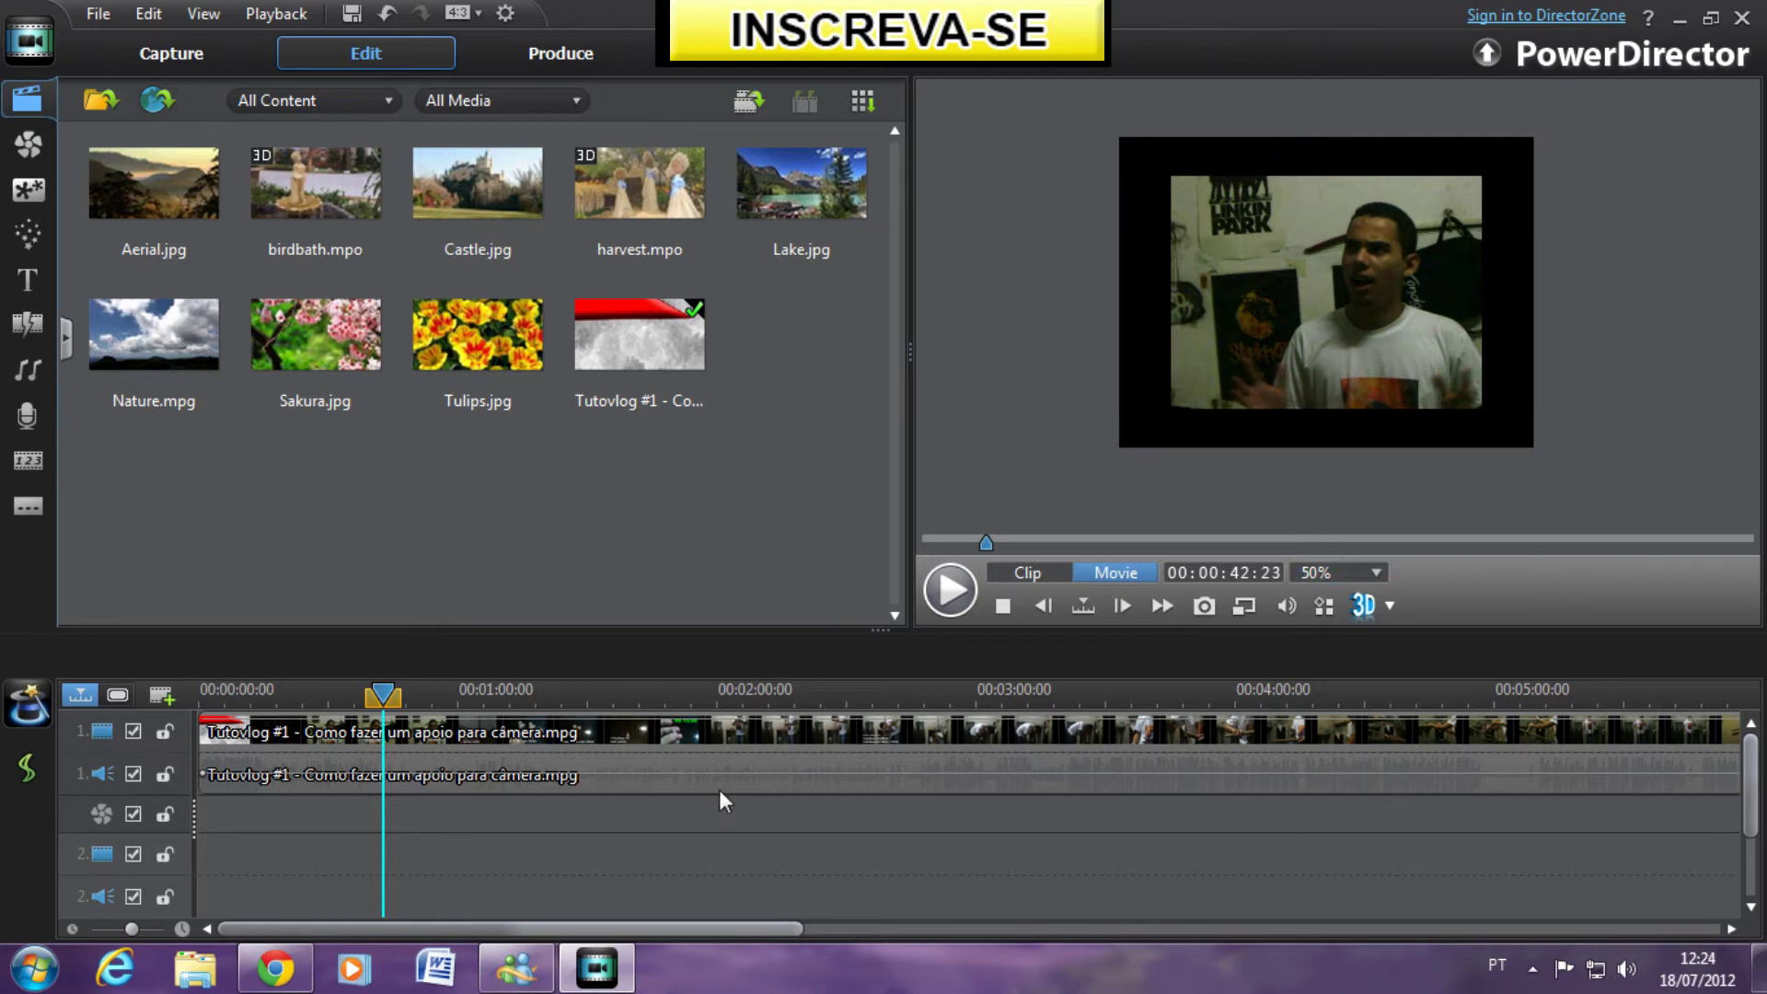
# Switch to Chrome to examine the featured video's framing on the YouTube channel page, and return to PowerDirector
pyautogui.click(276, 969)
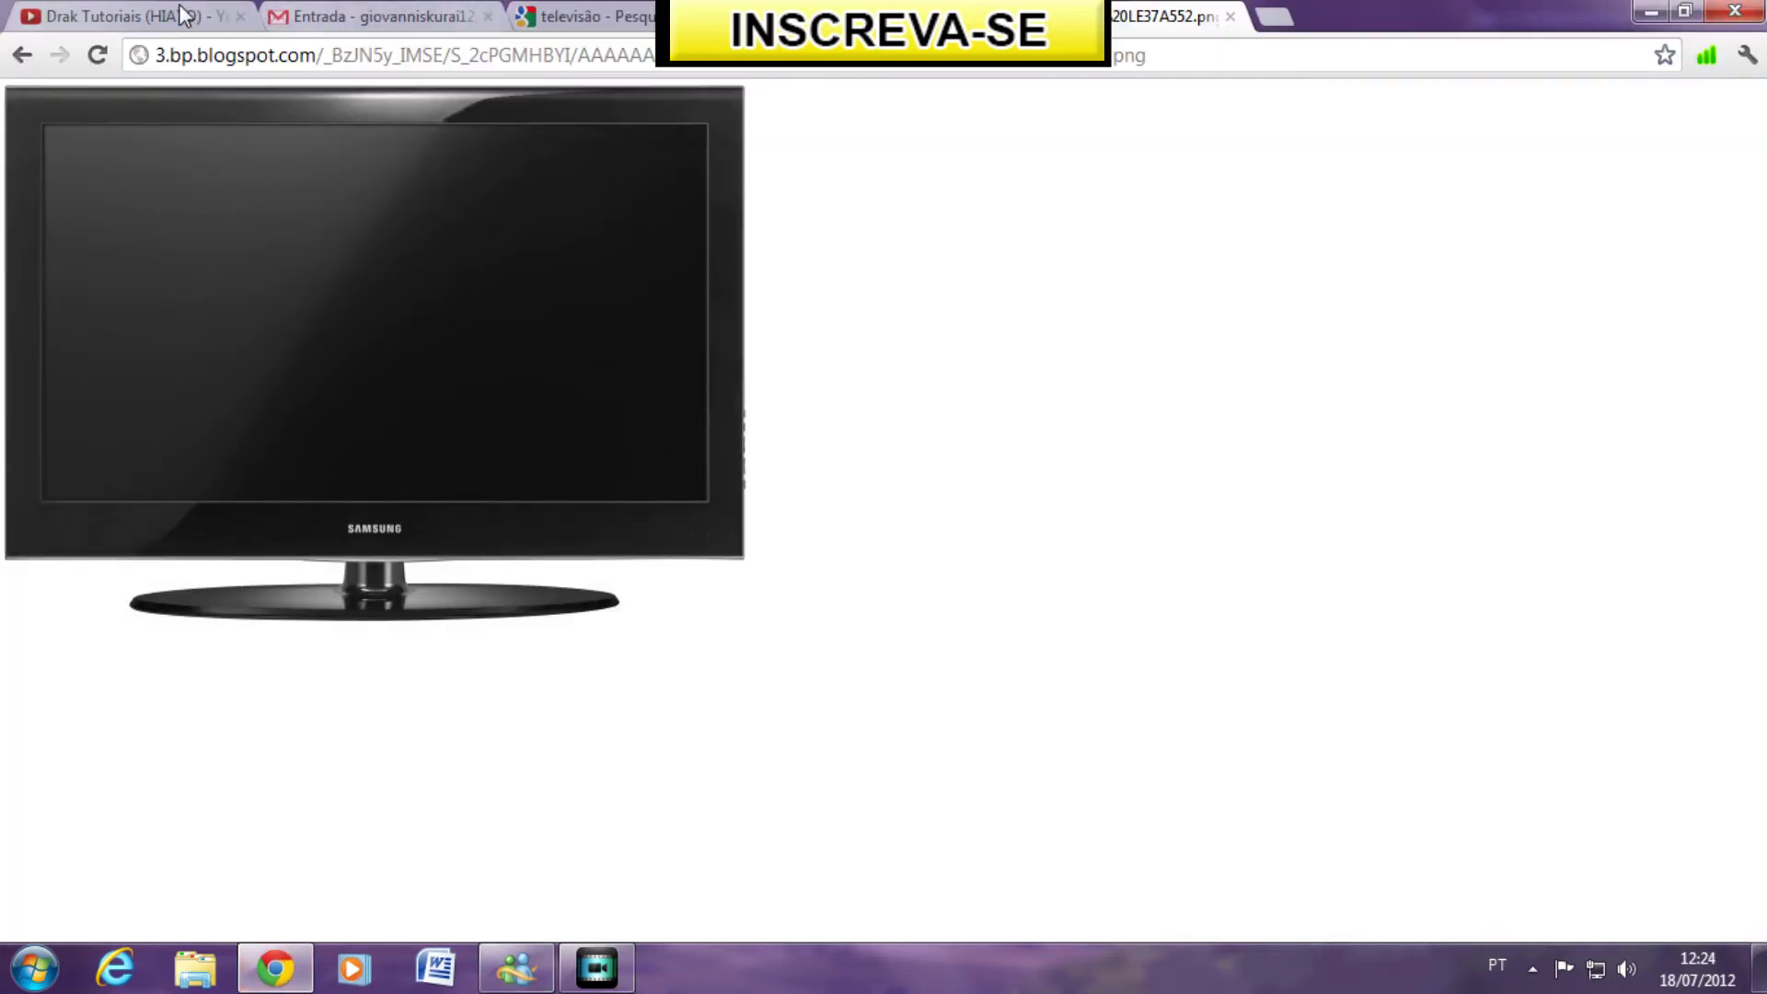
pyautogui.click(119, 16)
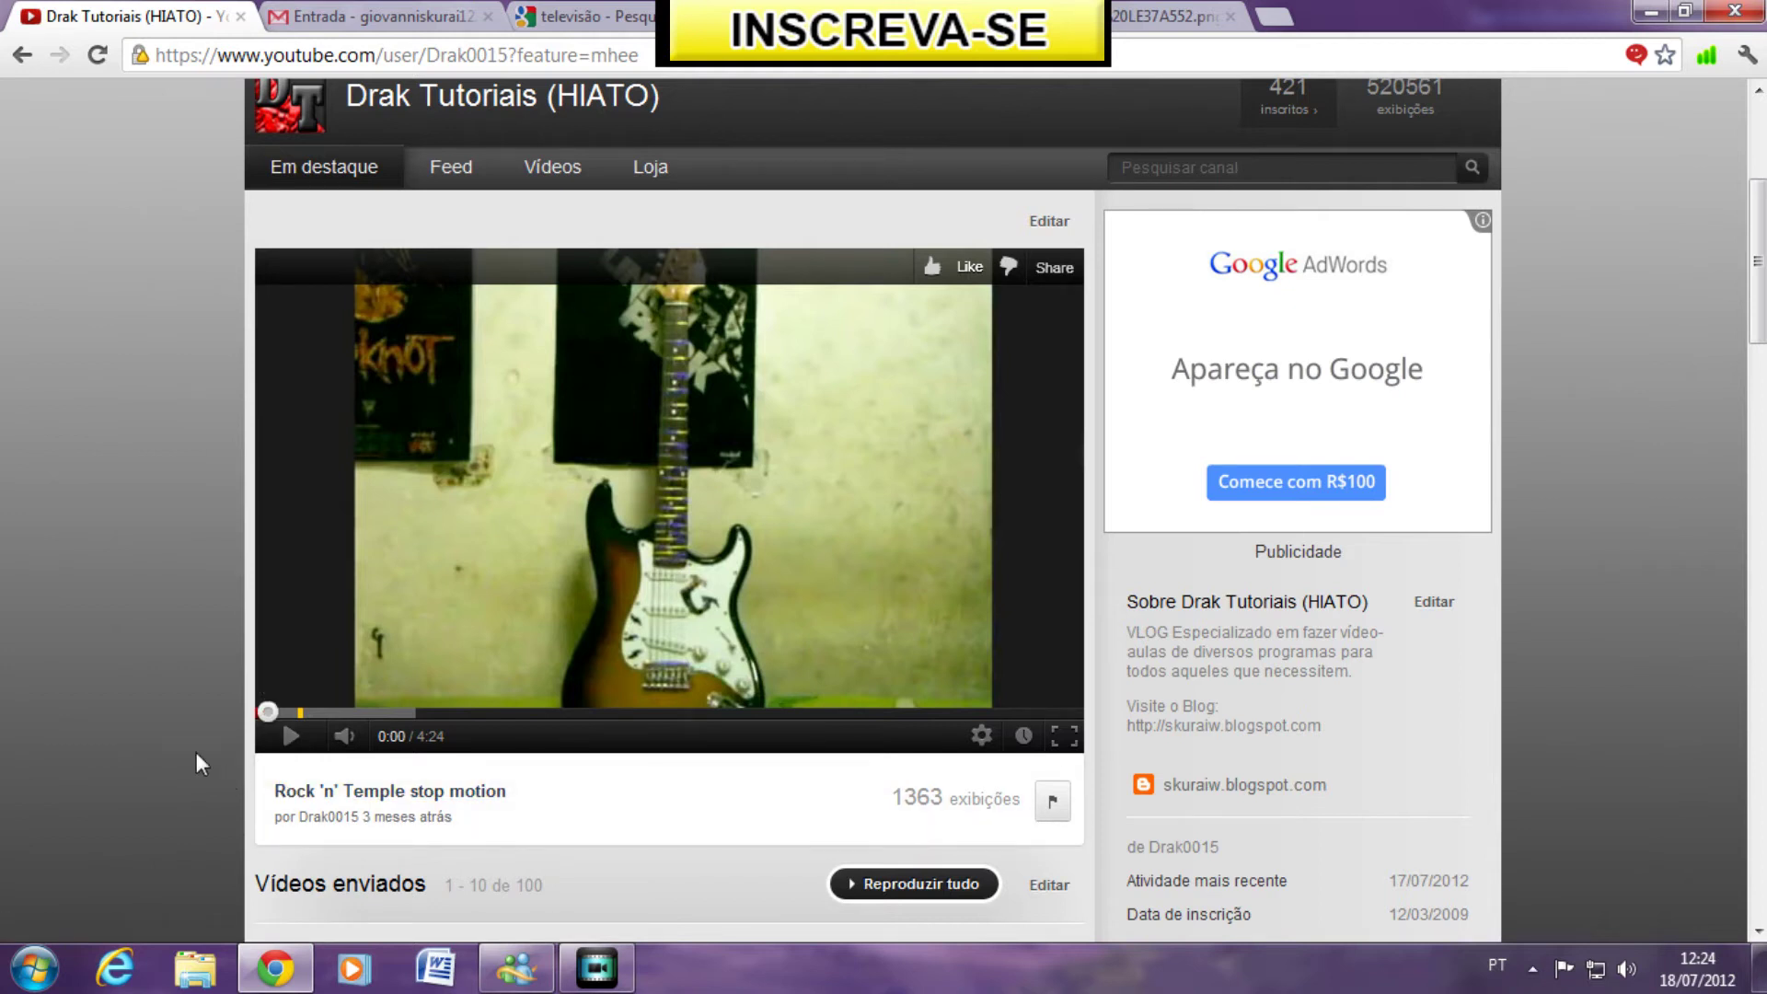
pyautogui.click(618, 961)
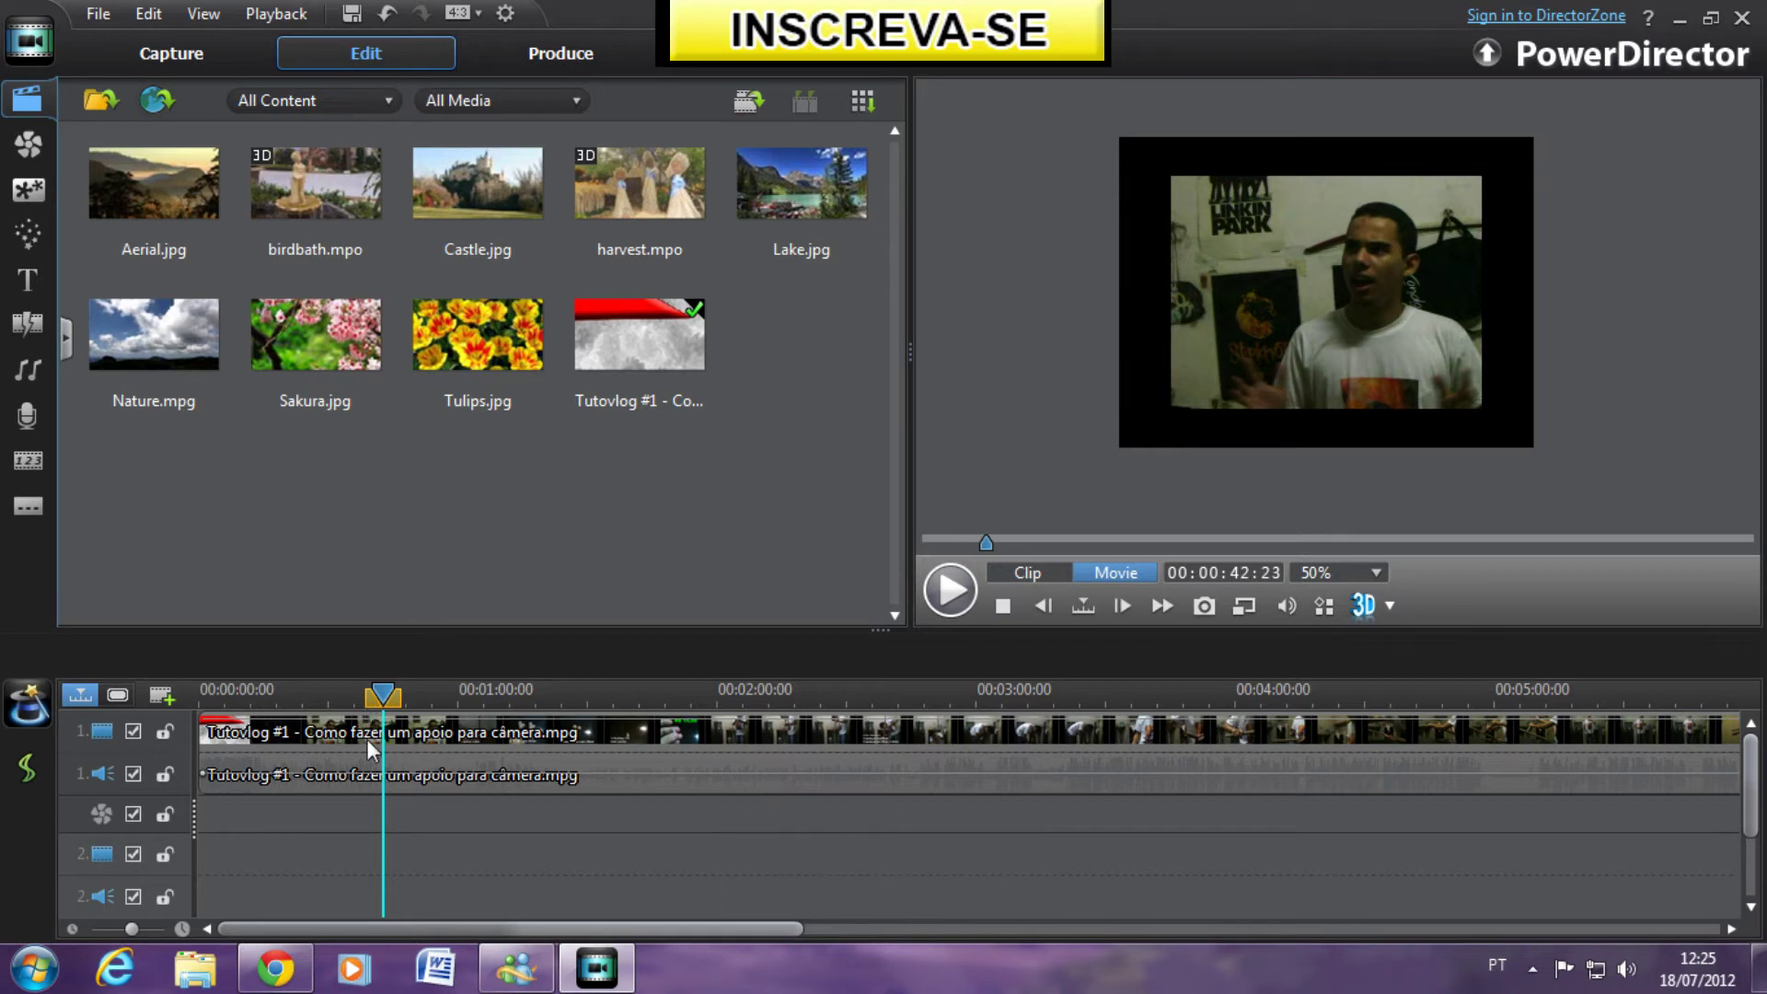
# Select the Tutovlog #1 clip on the timeline, set the project's aspect ratio to 16:9 and zoom the preview to 75%
pyautogui.click(483, 733)
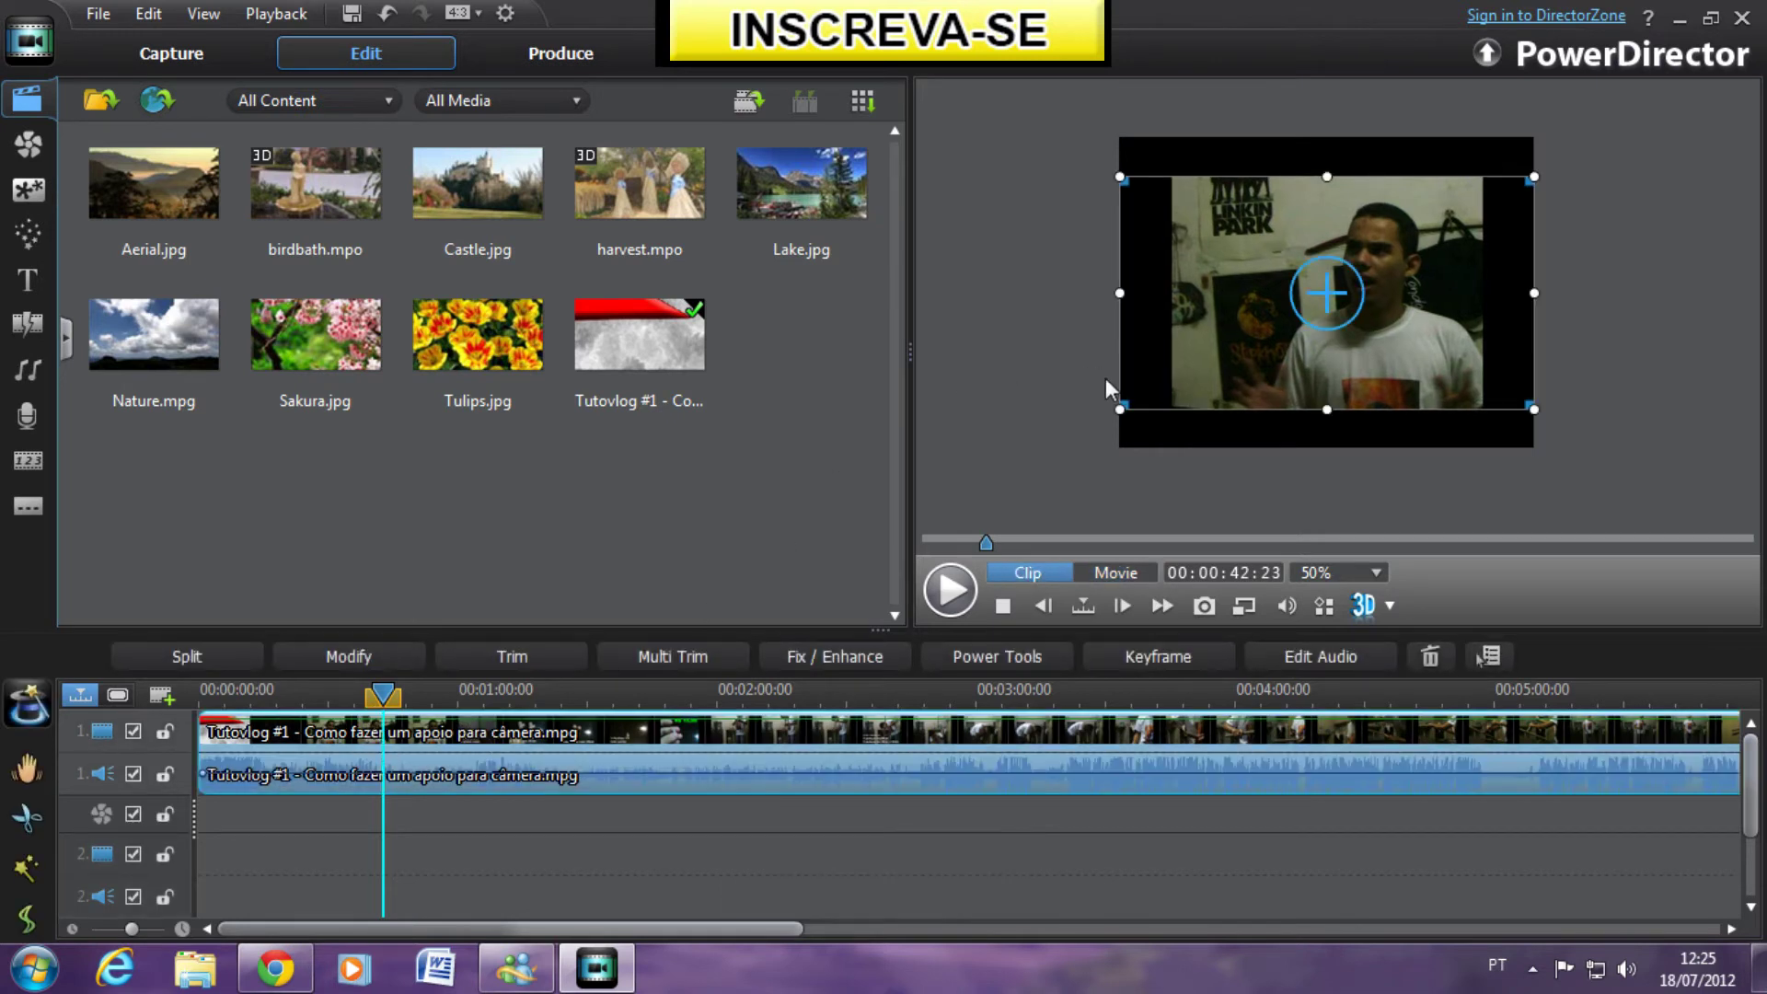
pyautogui.click(145, 13)
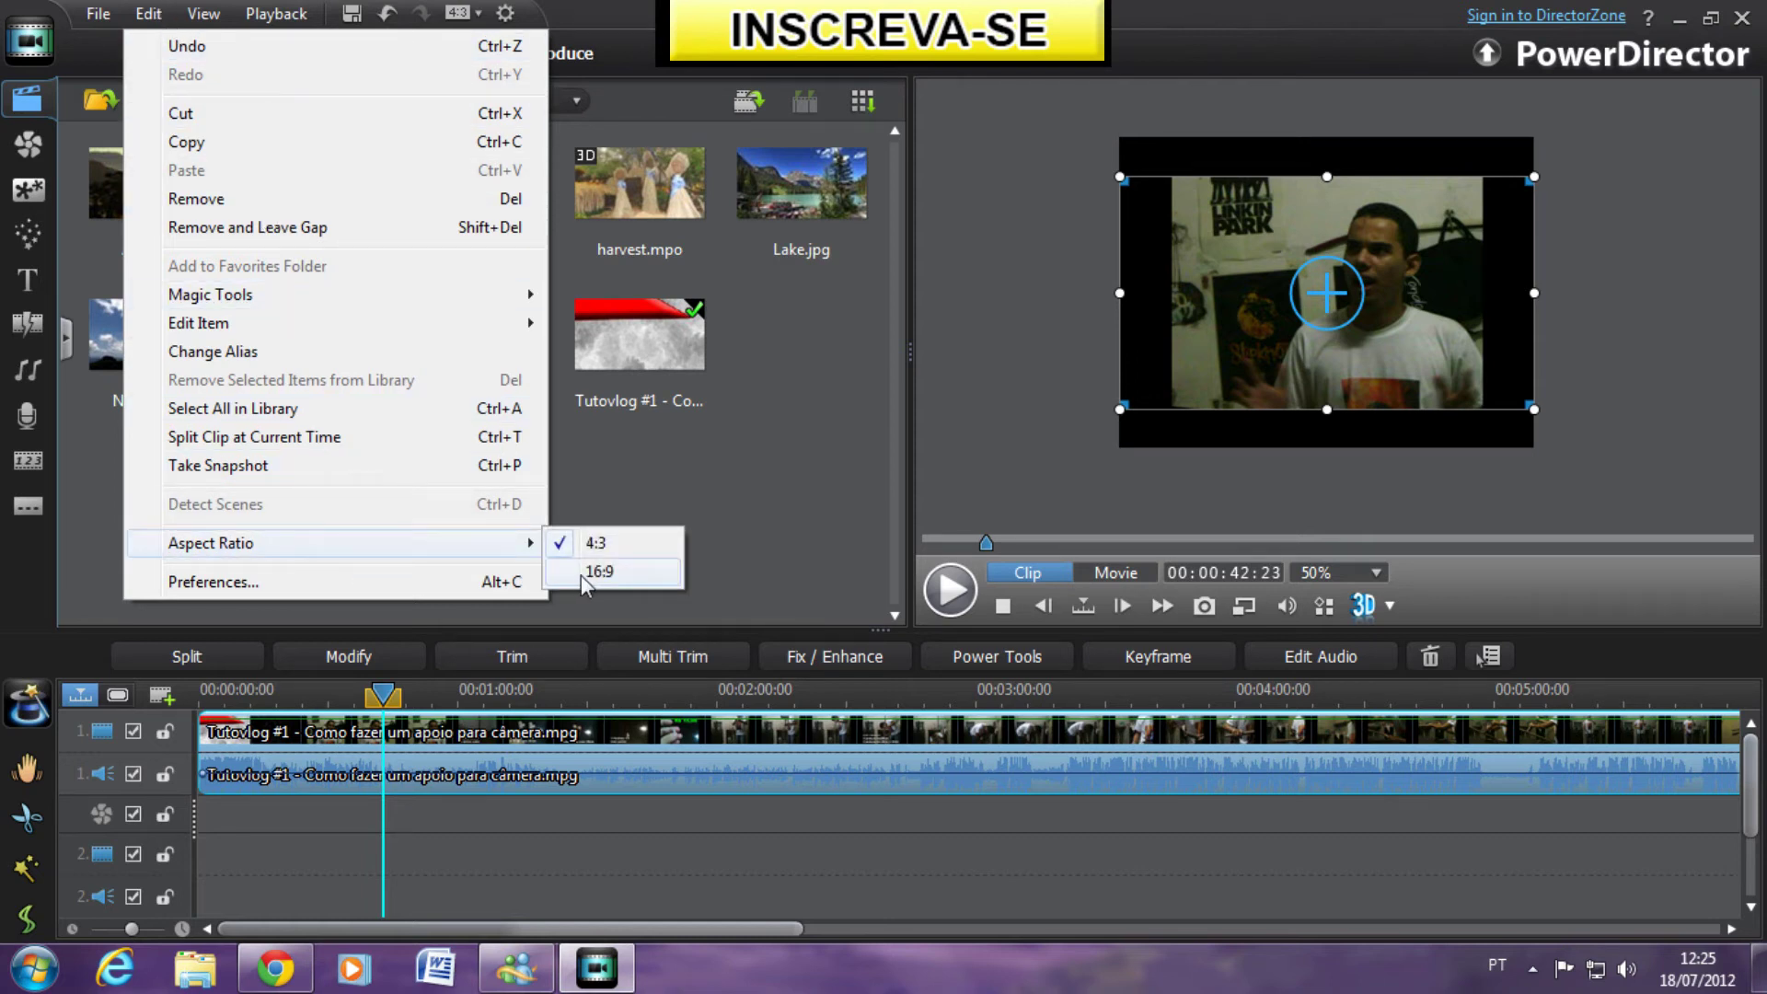
pyautogui.click(582, 575)
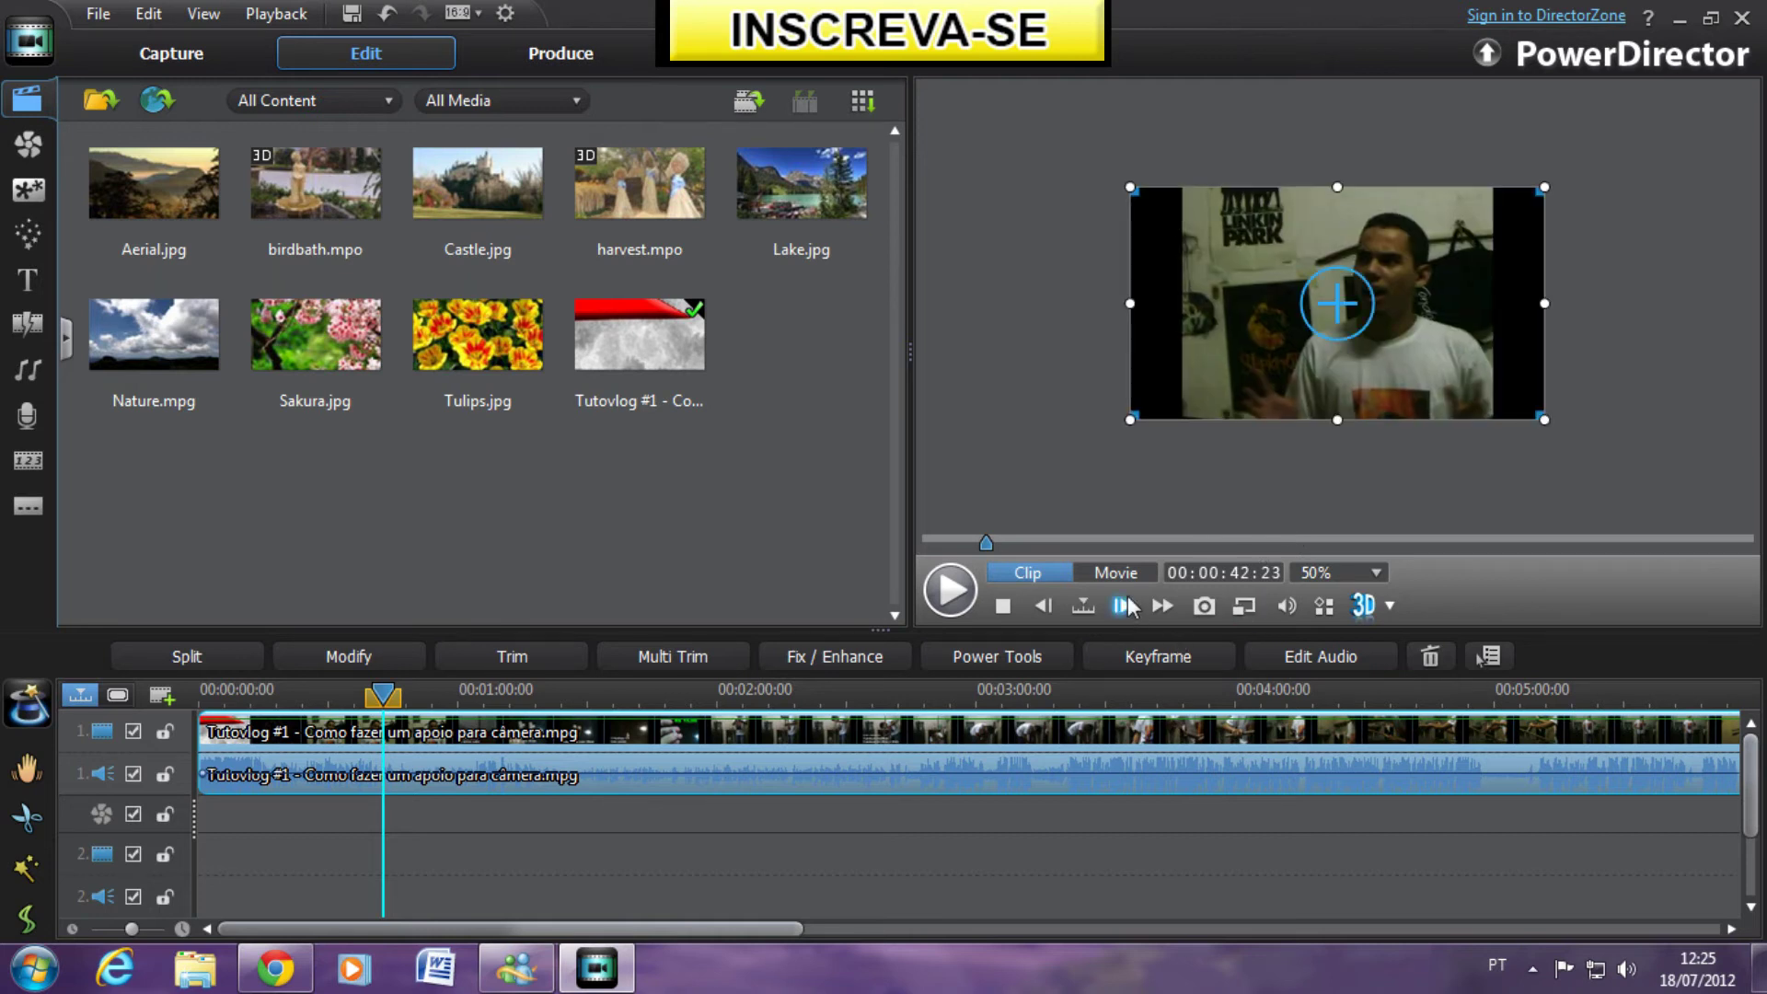
pyautogui.click(1375, 573)
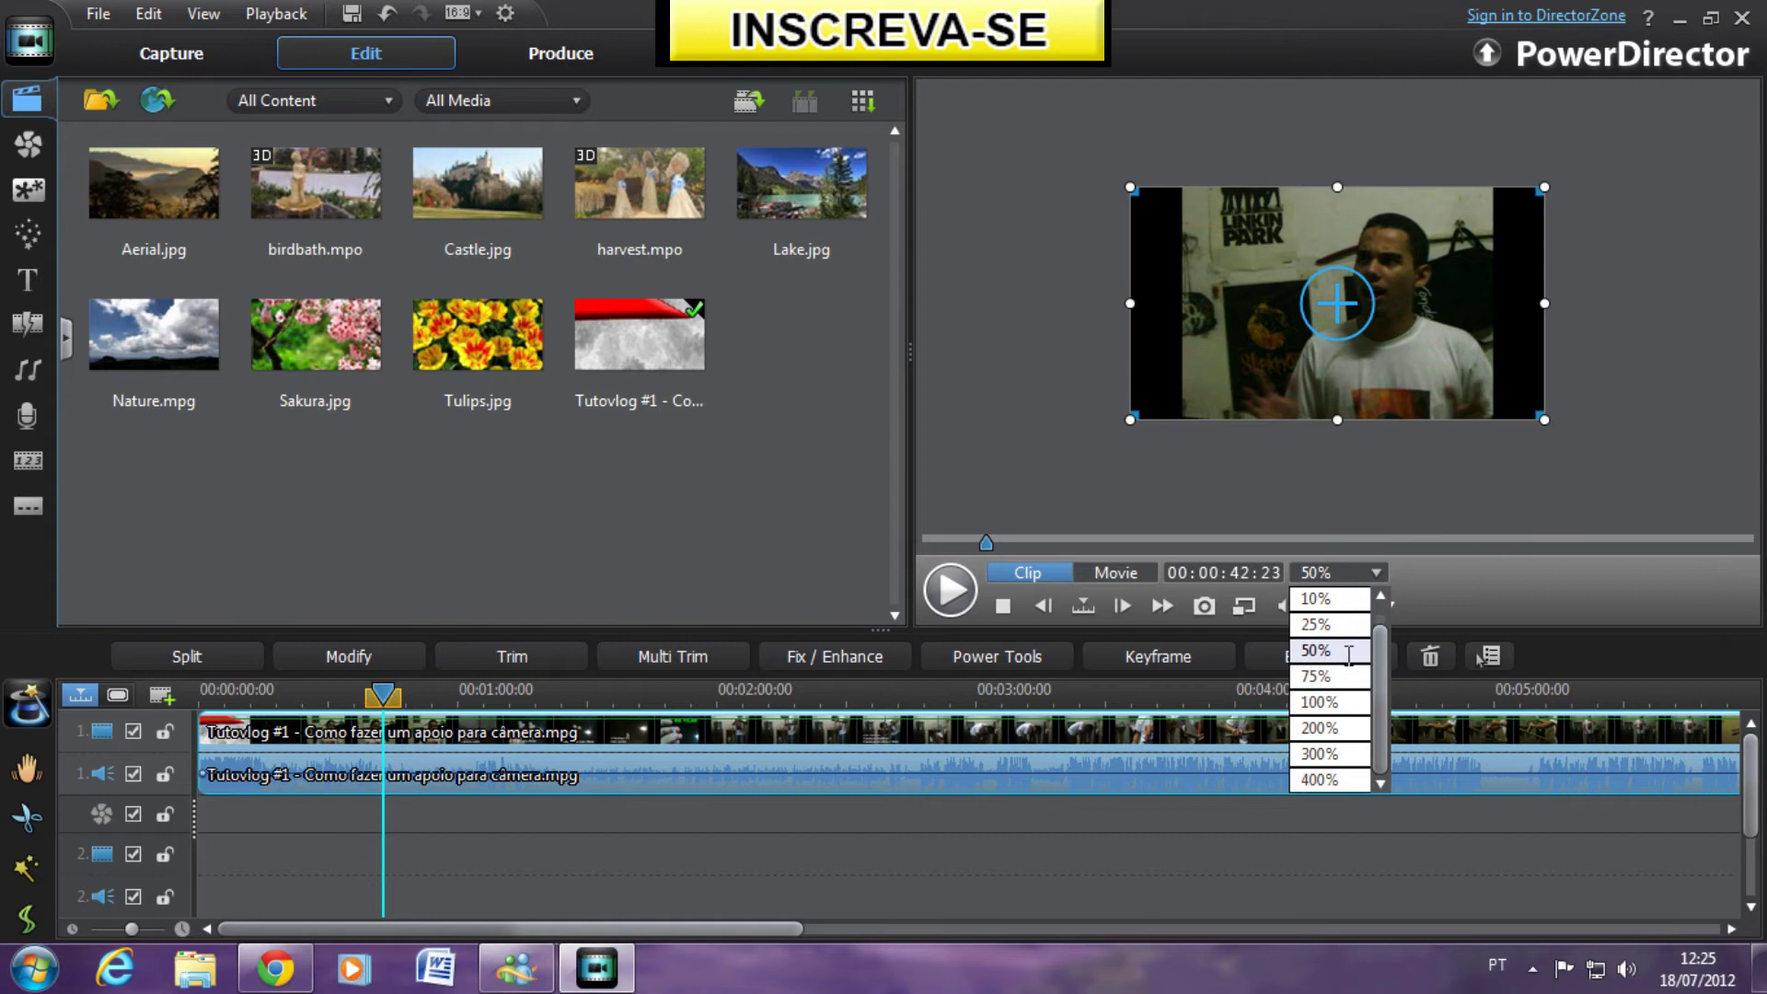
pyautogui.click(1326, 677)
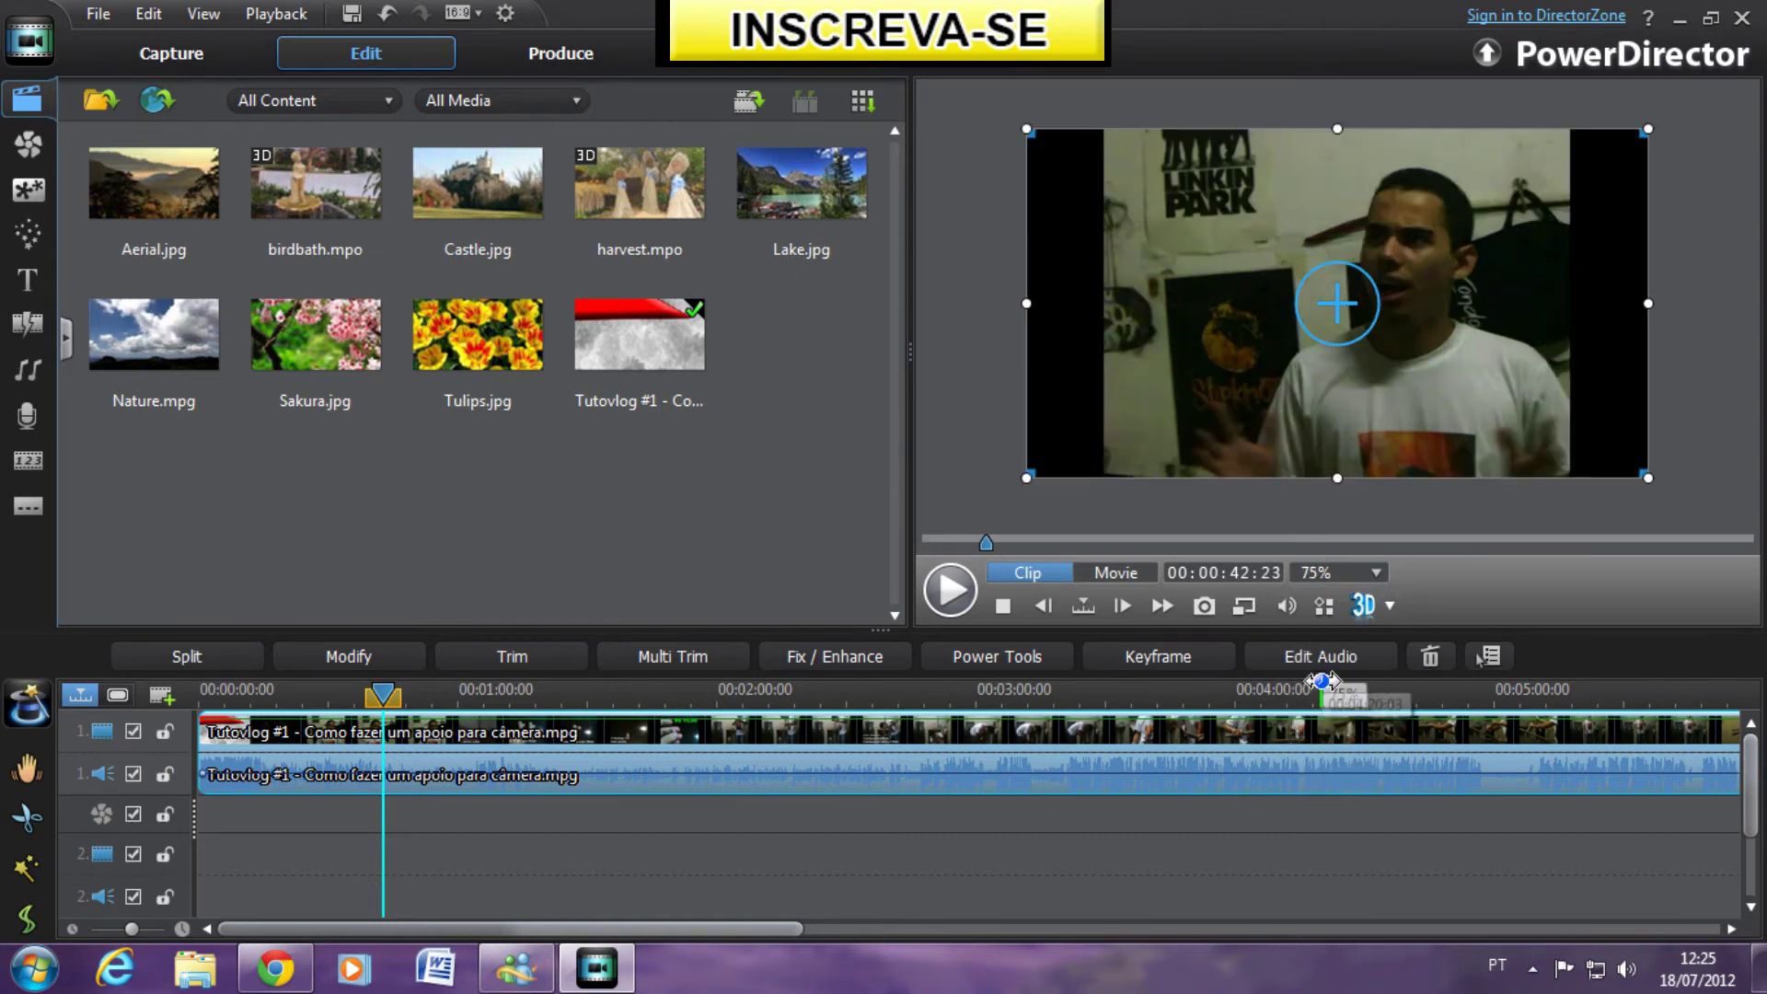
# Enlarge the clip beyond the frame and centre it at 50% preview zoom so the black side bars are cropped out
pyautogui.moveTo(1376, 342); pyautogui.dragTo(1345, 388)
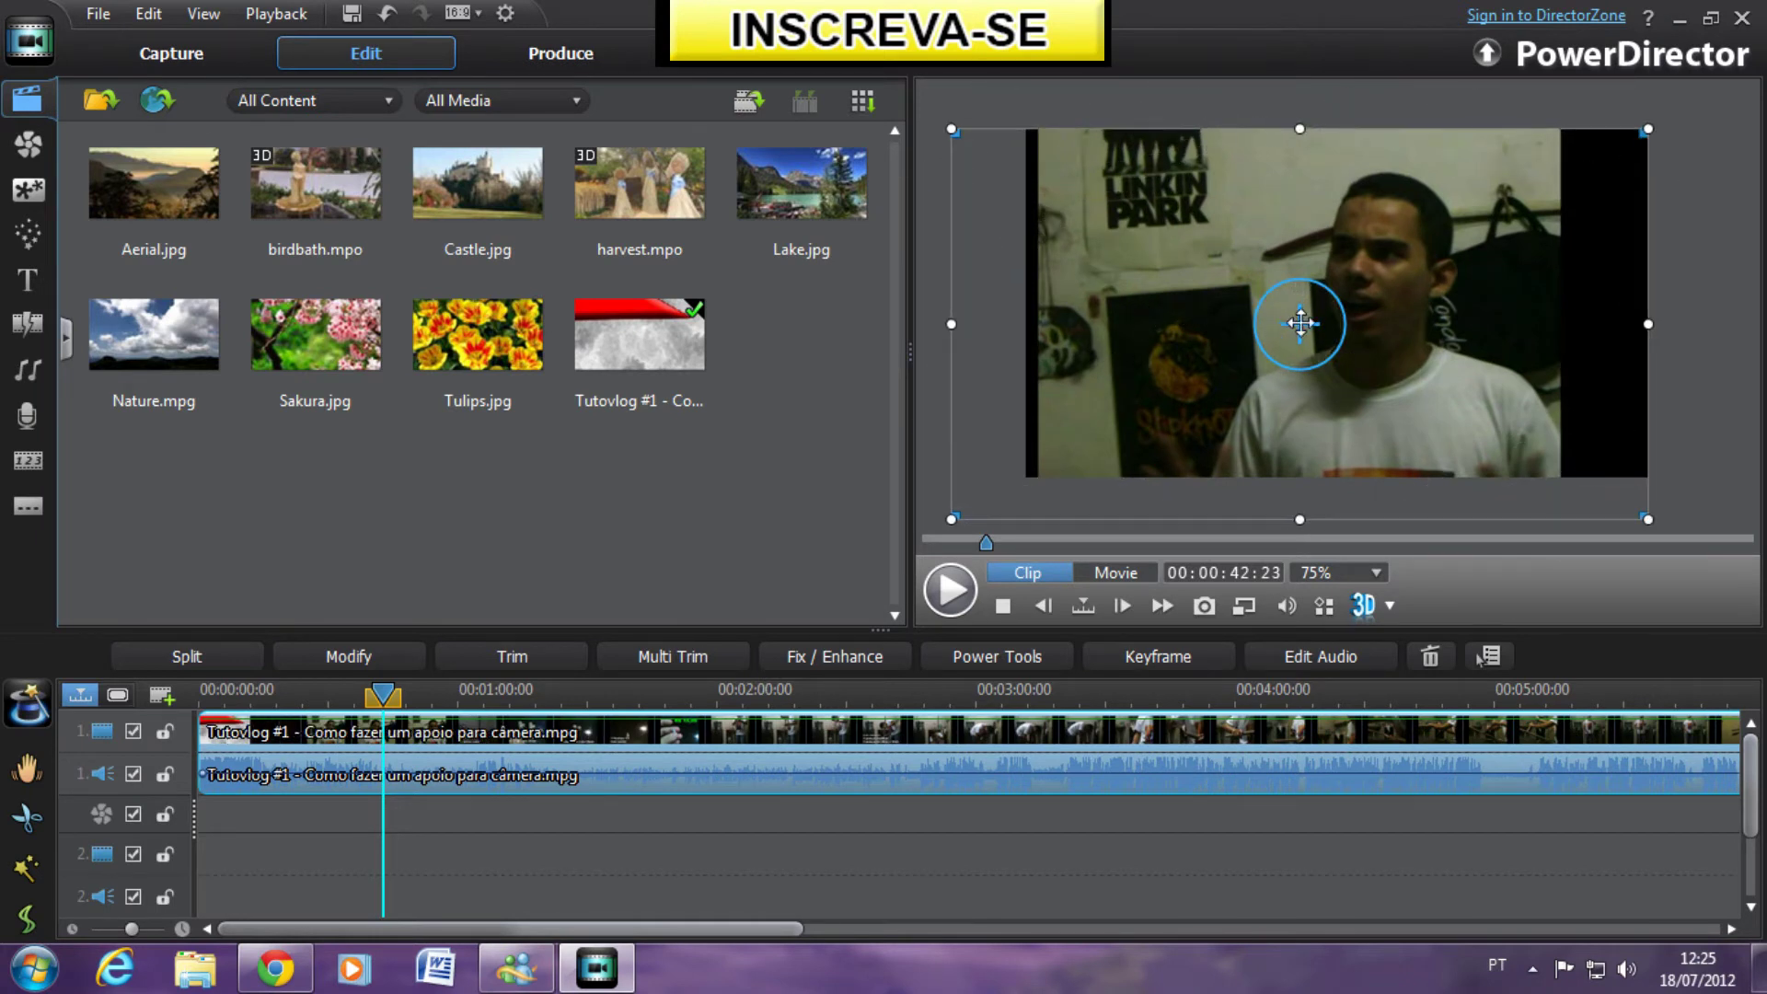
pyautogui.moveTo(1301, 324); pyautogui.dragTo(1327, 315)
pyautogui.moveTo(980, 512); pyautogui.dragTo(949, 526)
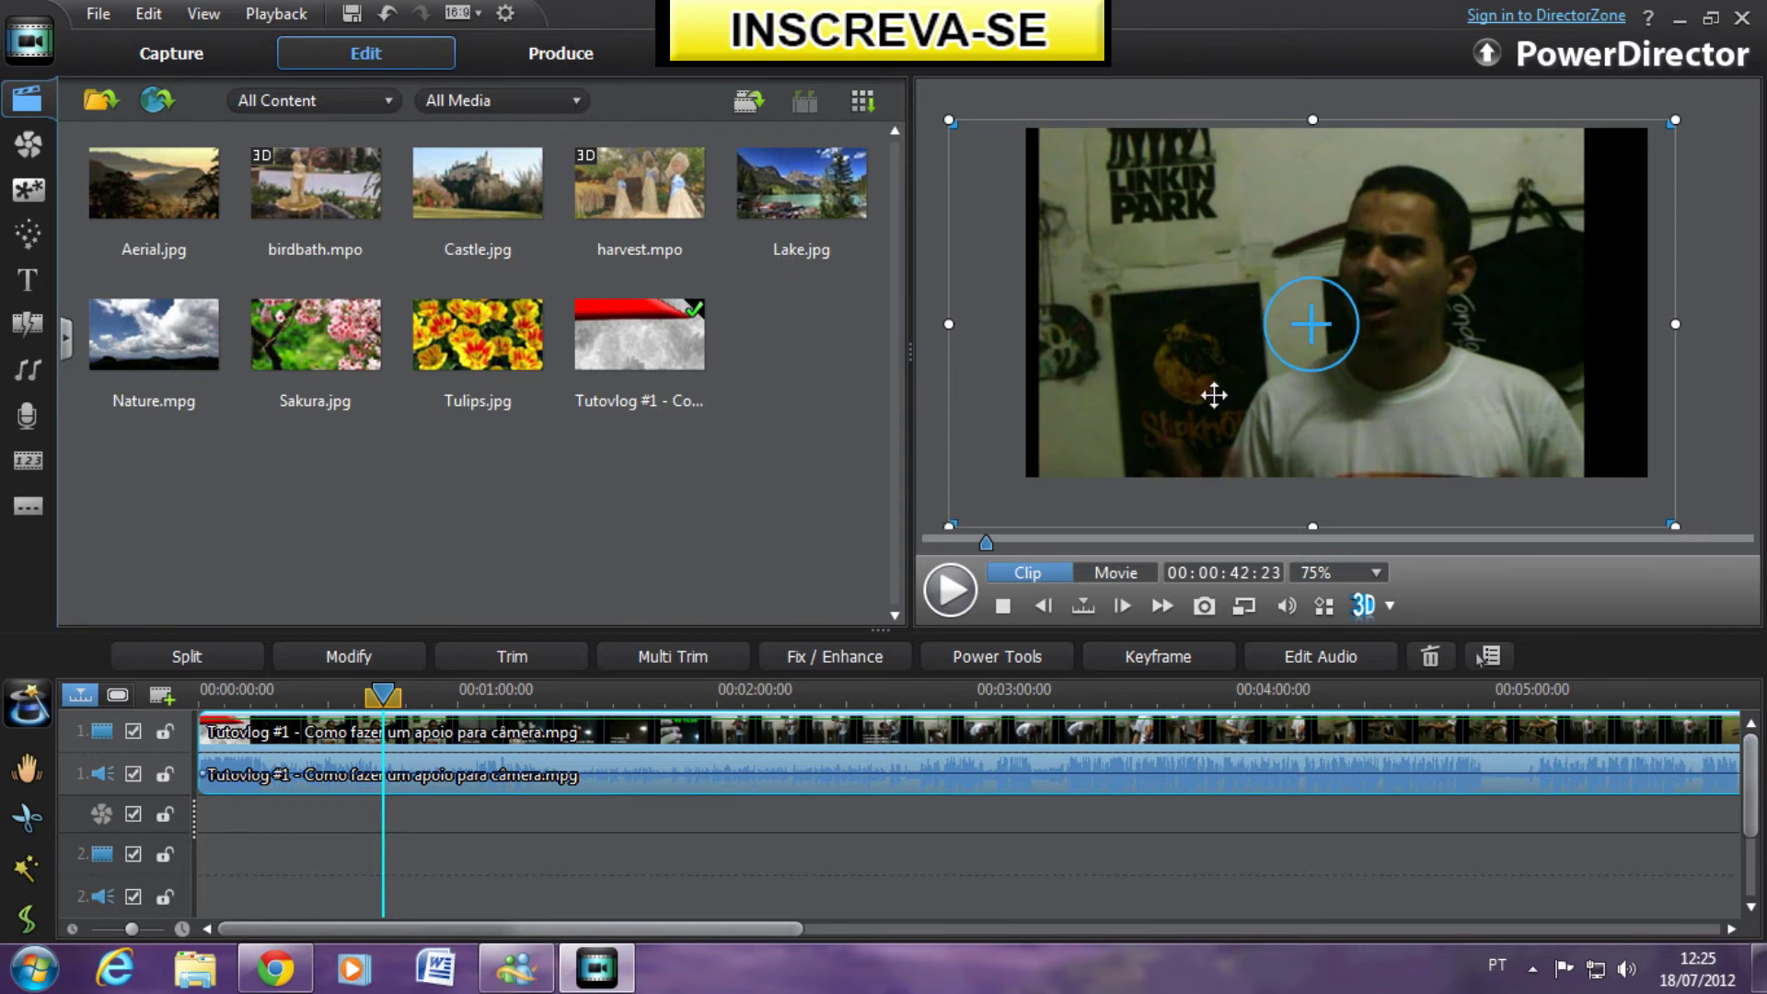
pyautogui.click(1377, 573)
pyautogui.click(1316, 649)
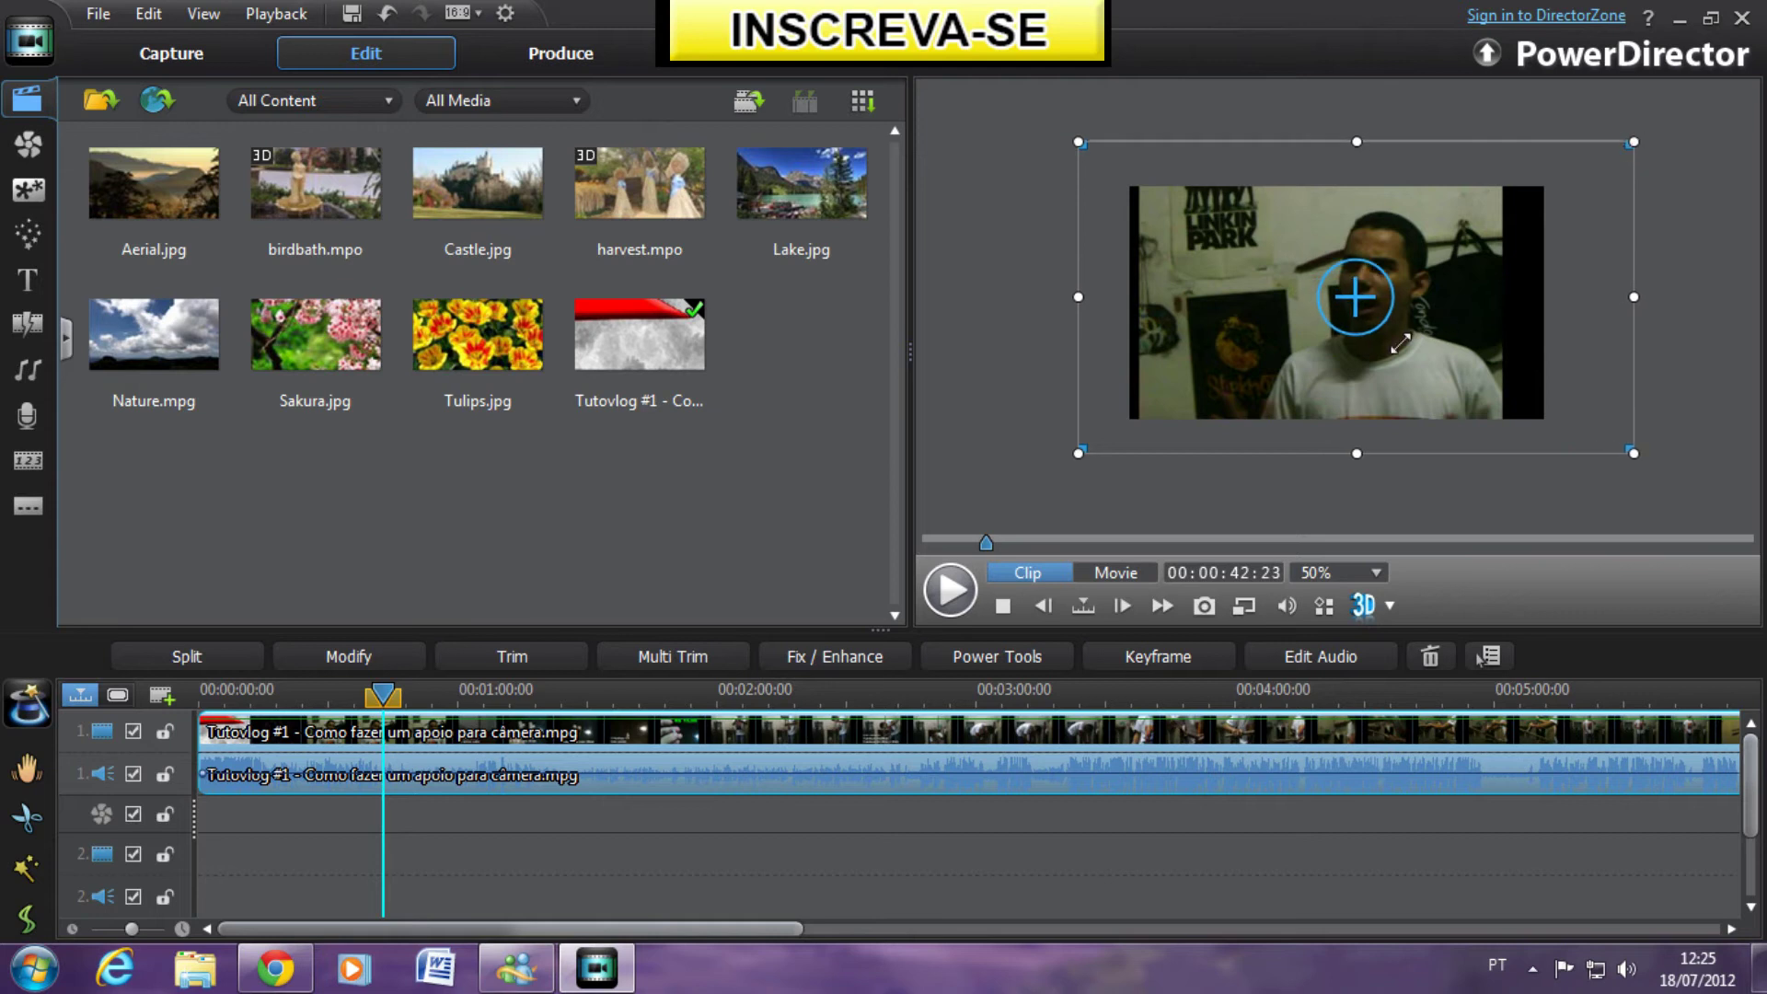
pyautogui.moveTo(1355, 296); pyautogui.dragTo(1343, 293)
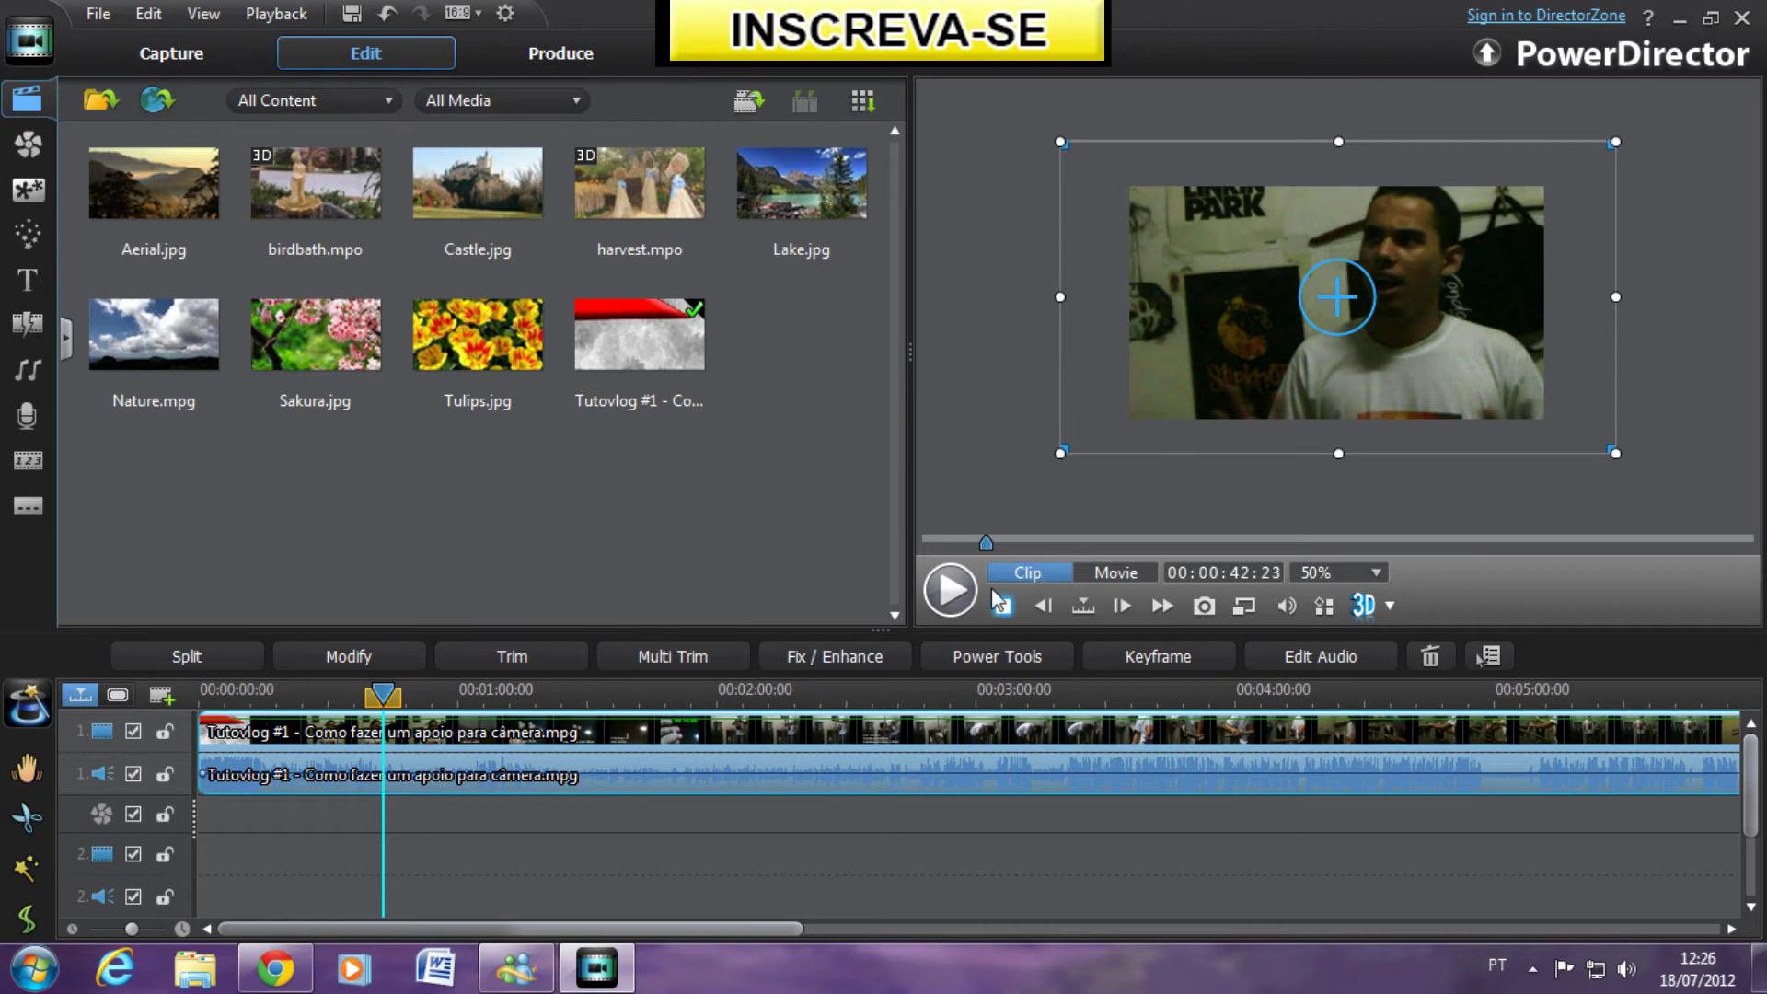
pyautogui.click(661, 915)
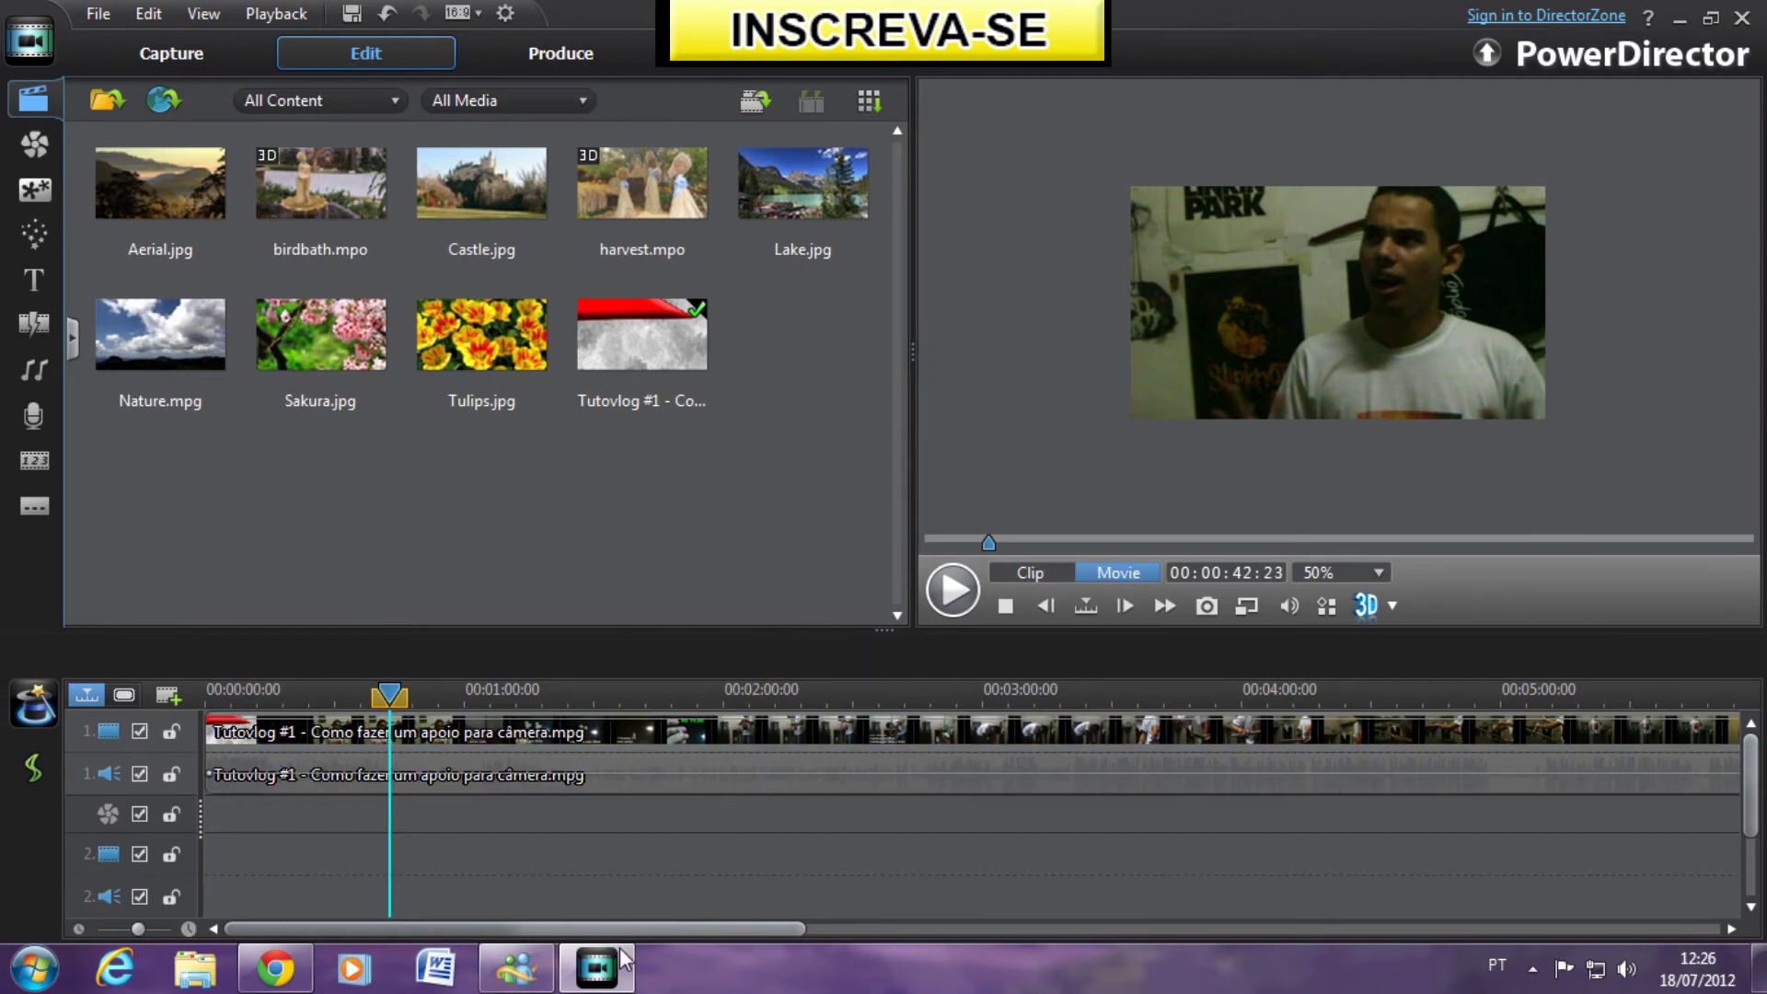
# Switch to Chrome to view the widescreen Samsung TV picture again, and return to PowerDirector
pyautogui.click(274, 968)
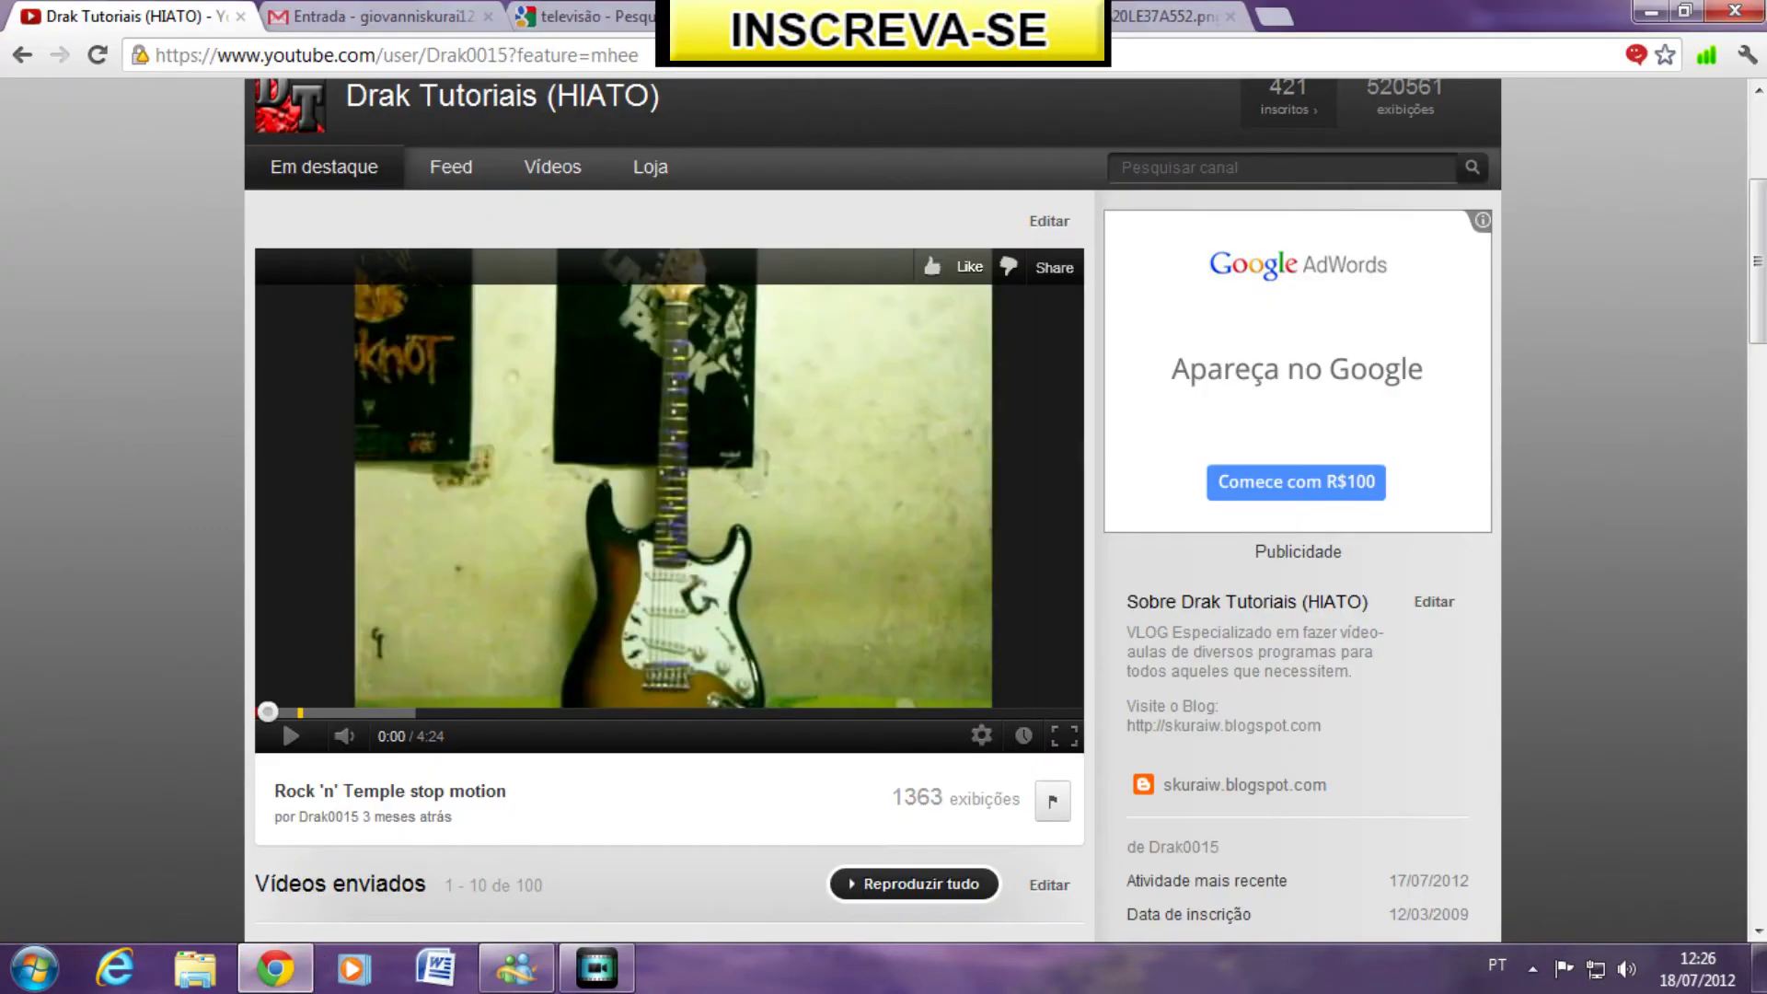
pyautogui.click(1144, 13)
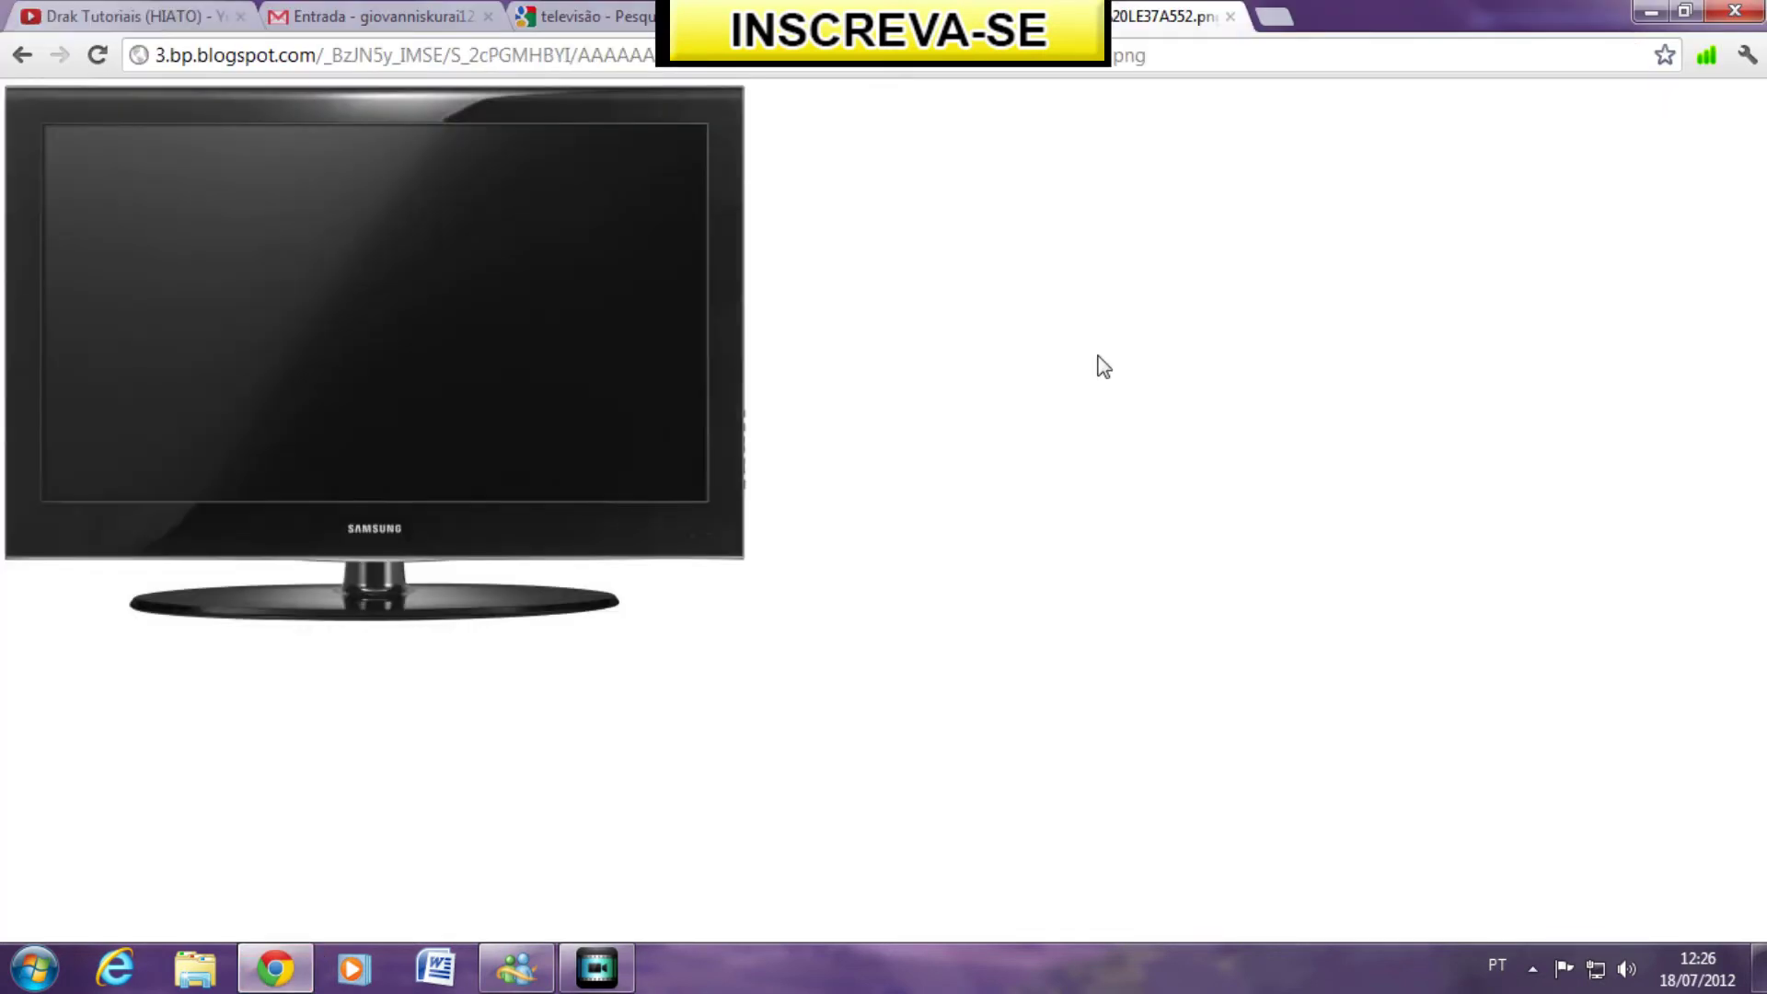
pyautogui.click(597, 968)
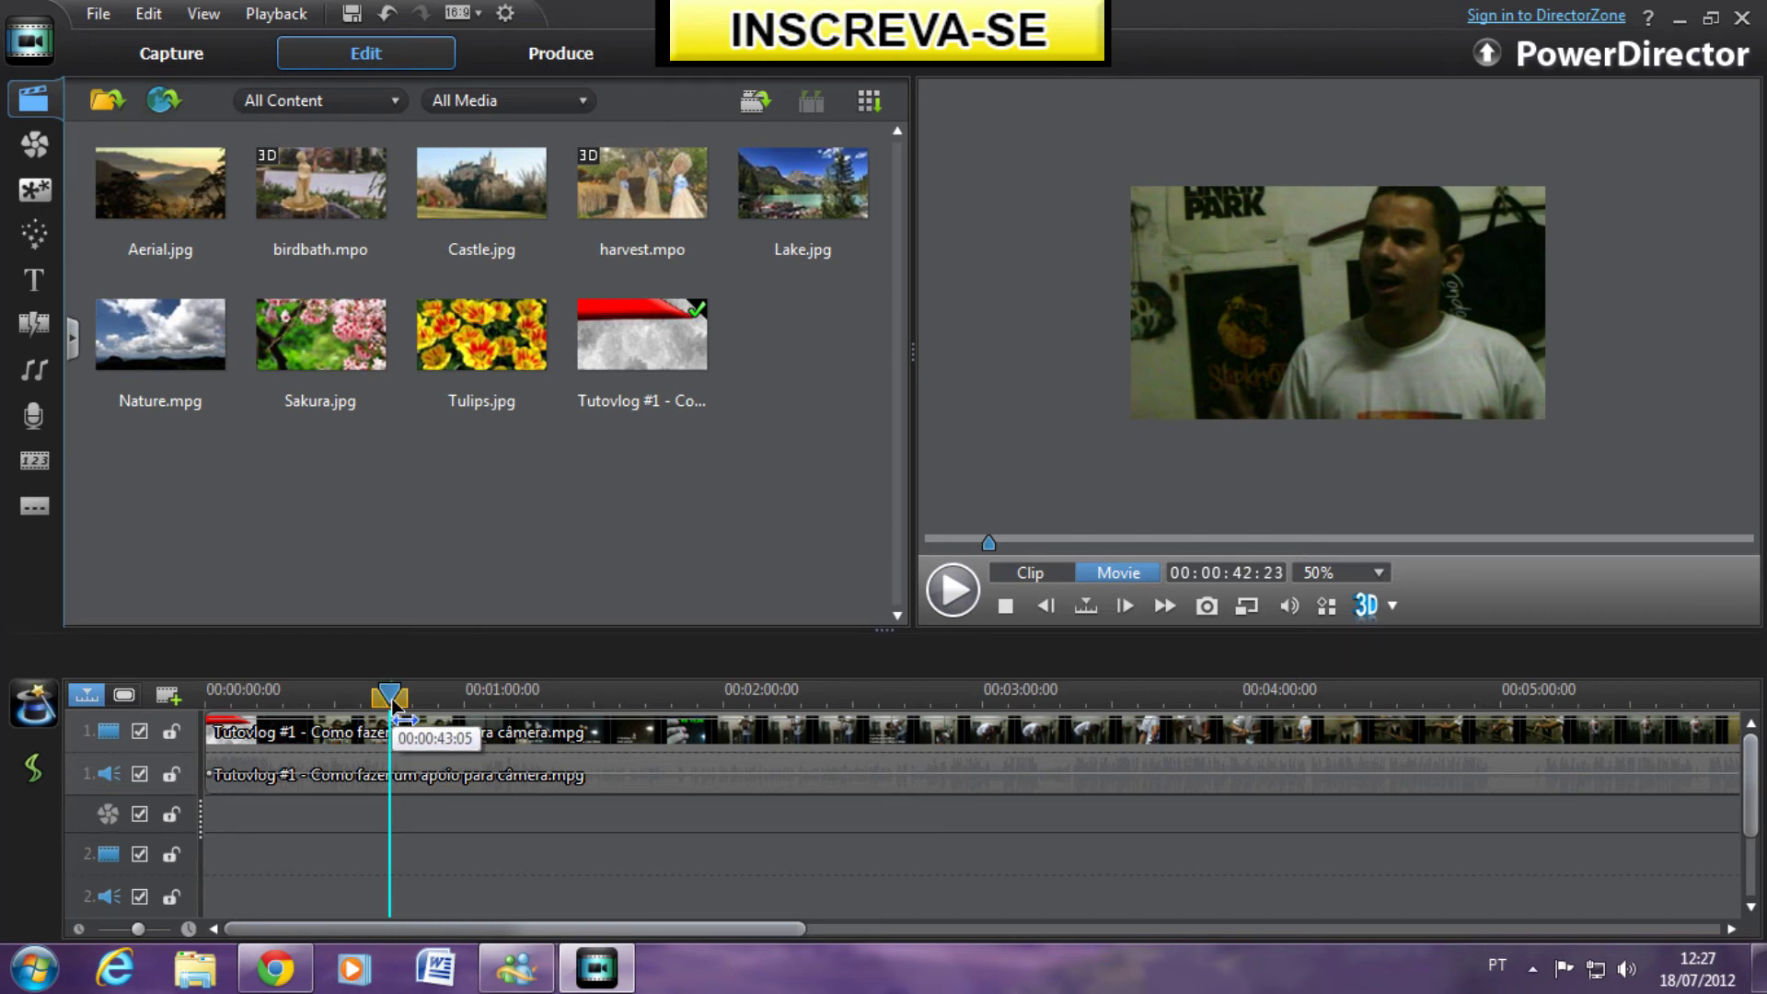
# Move the playhead to 00:00:24:23 and check which aspect ratio is selected for the project
pyautogui.moveTo(593, 930); pyautogui.dragTo(473, 938)
pyautogui.click(314, 697)
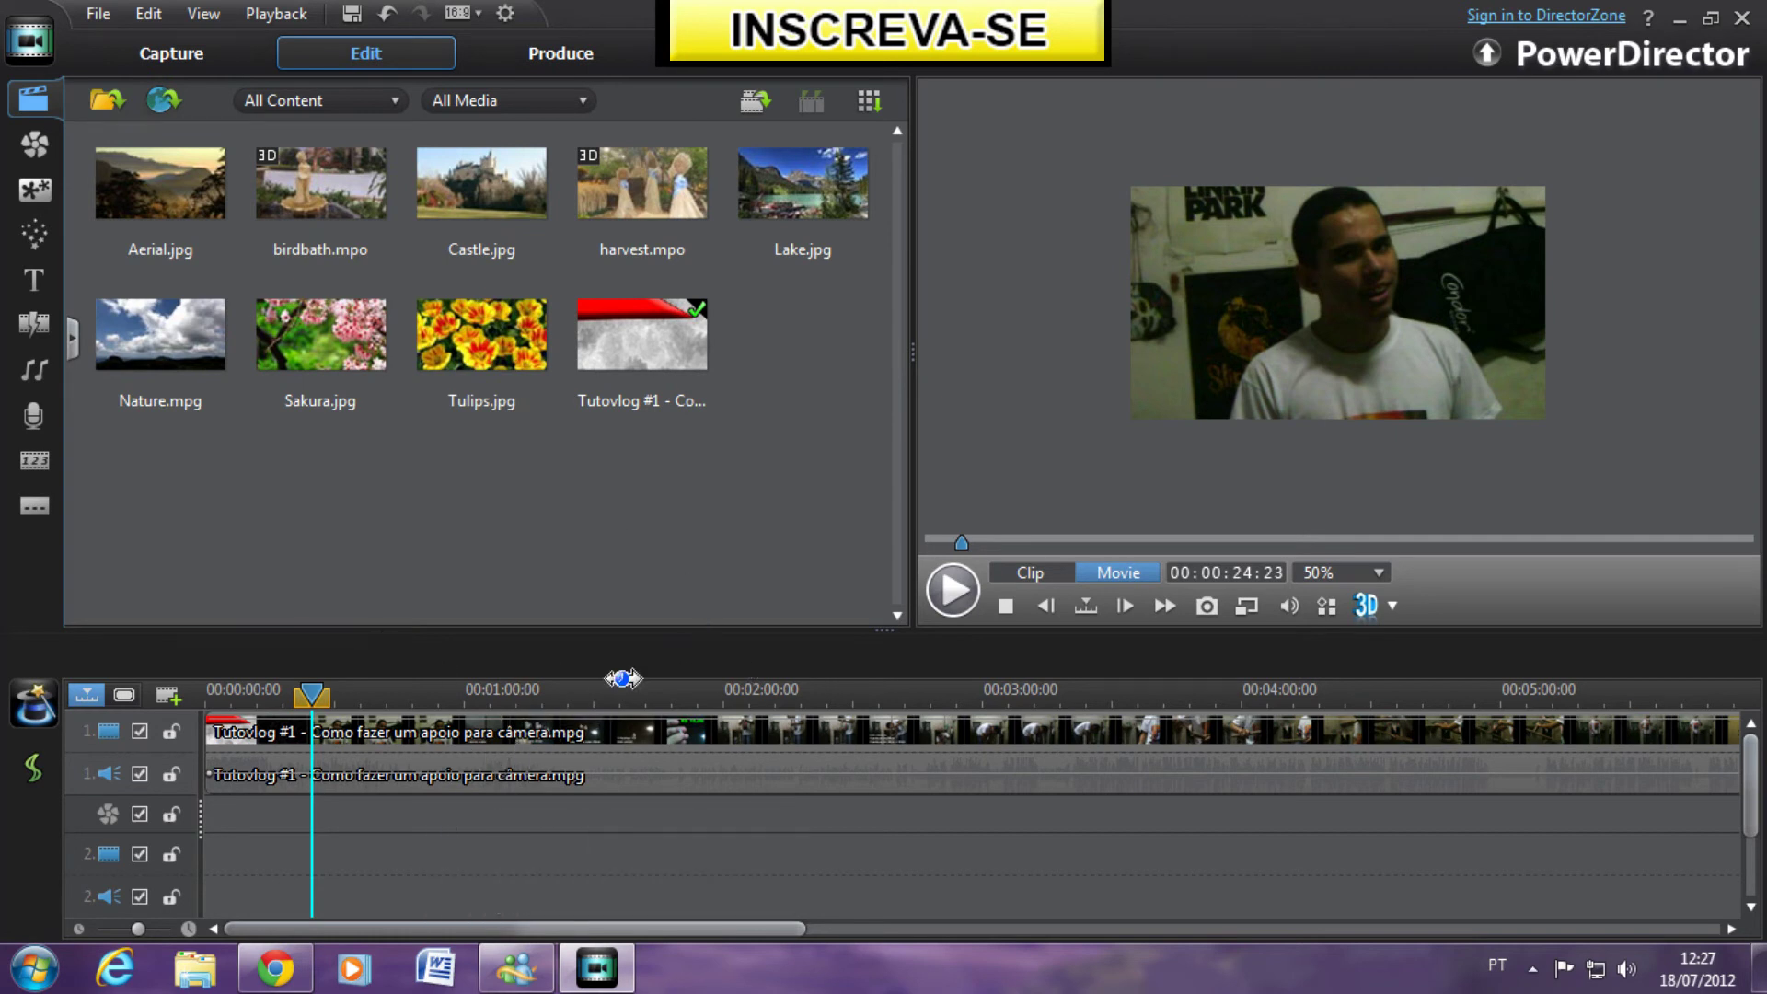
pyautogui.click(148, 13)
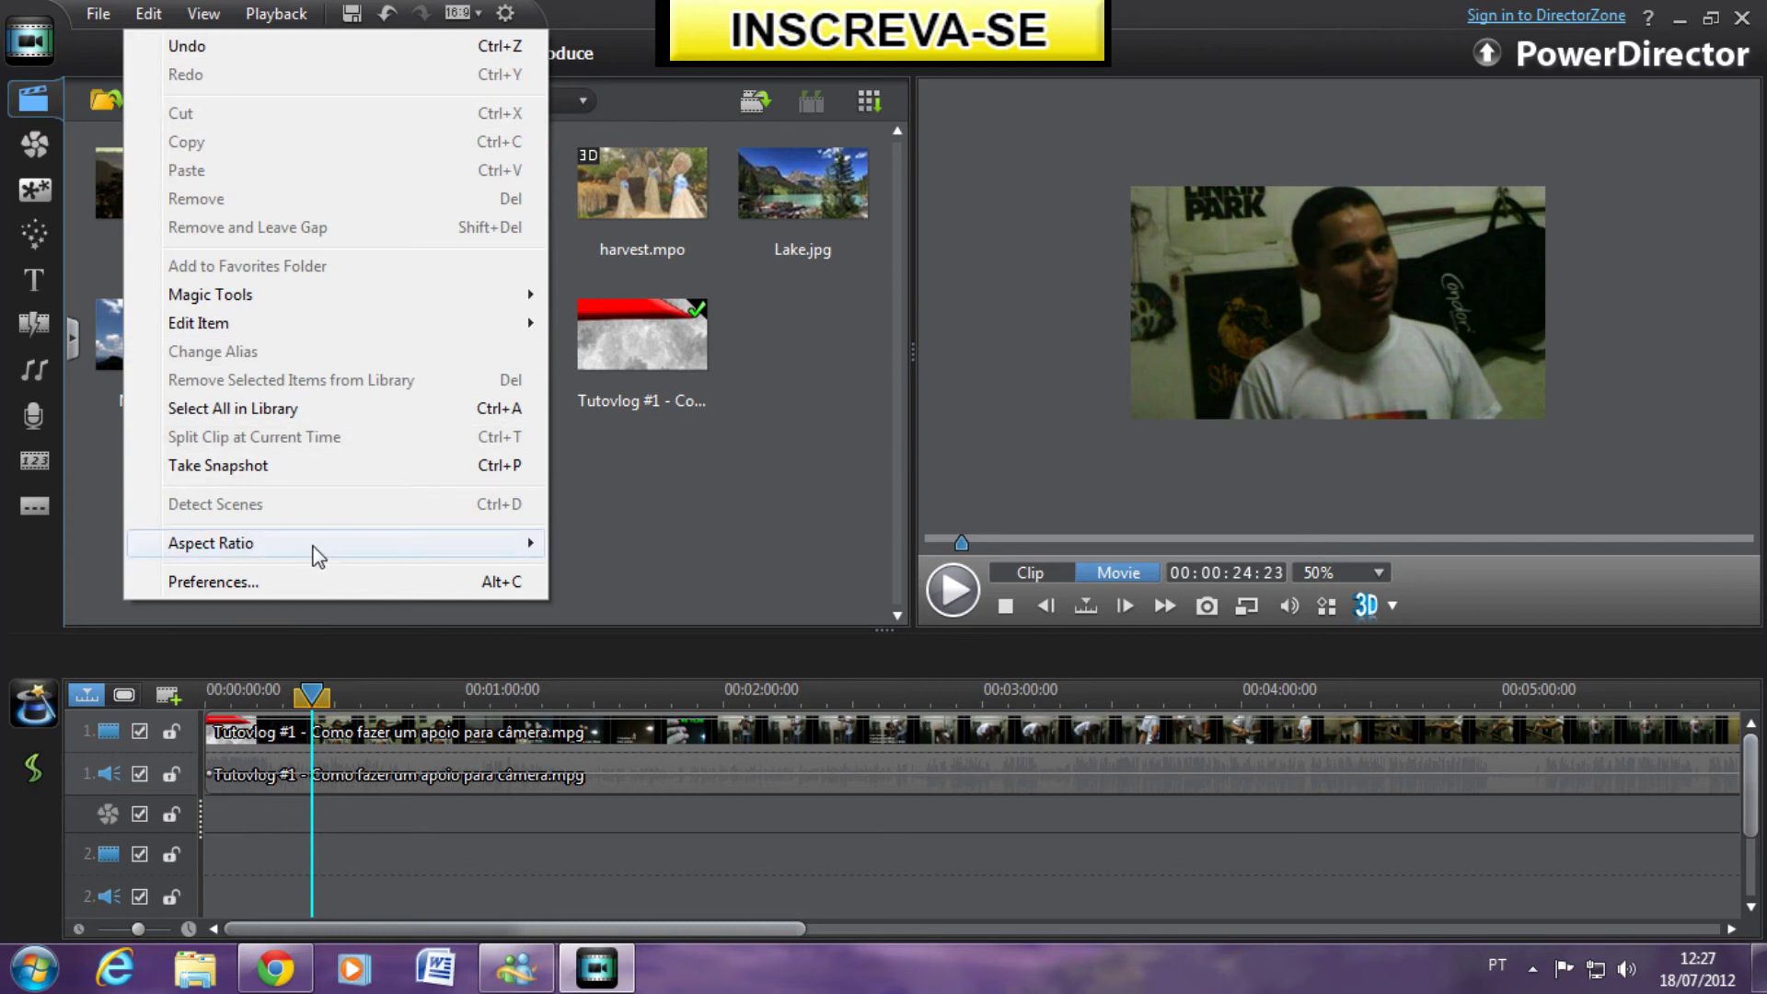
pyautogui.moveTo(506, 548)
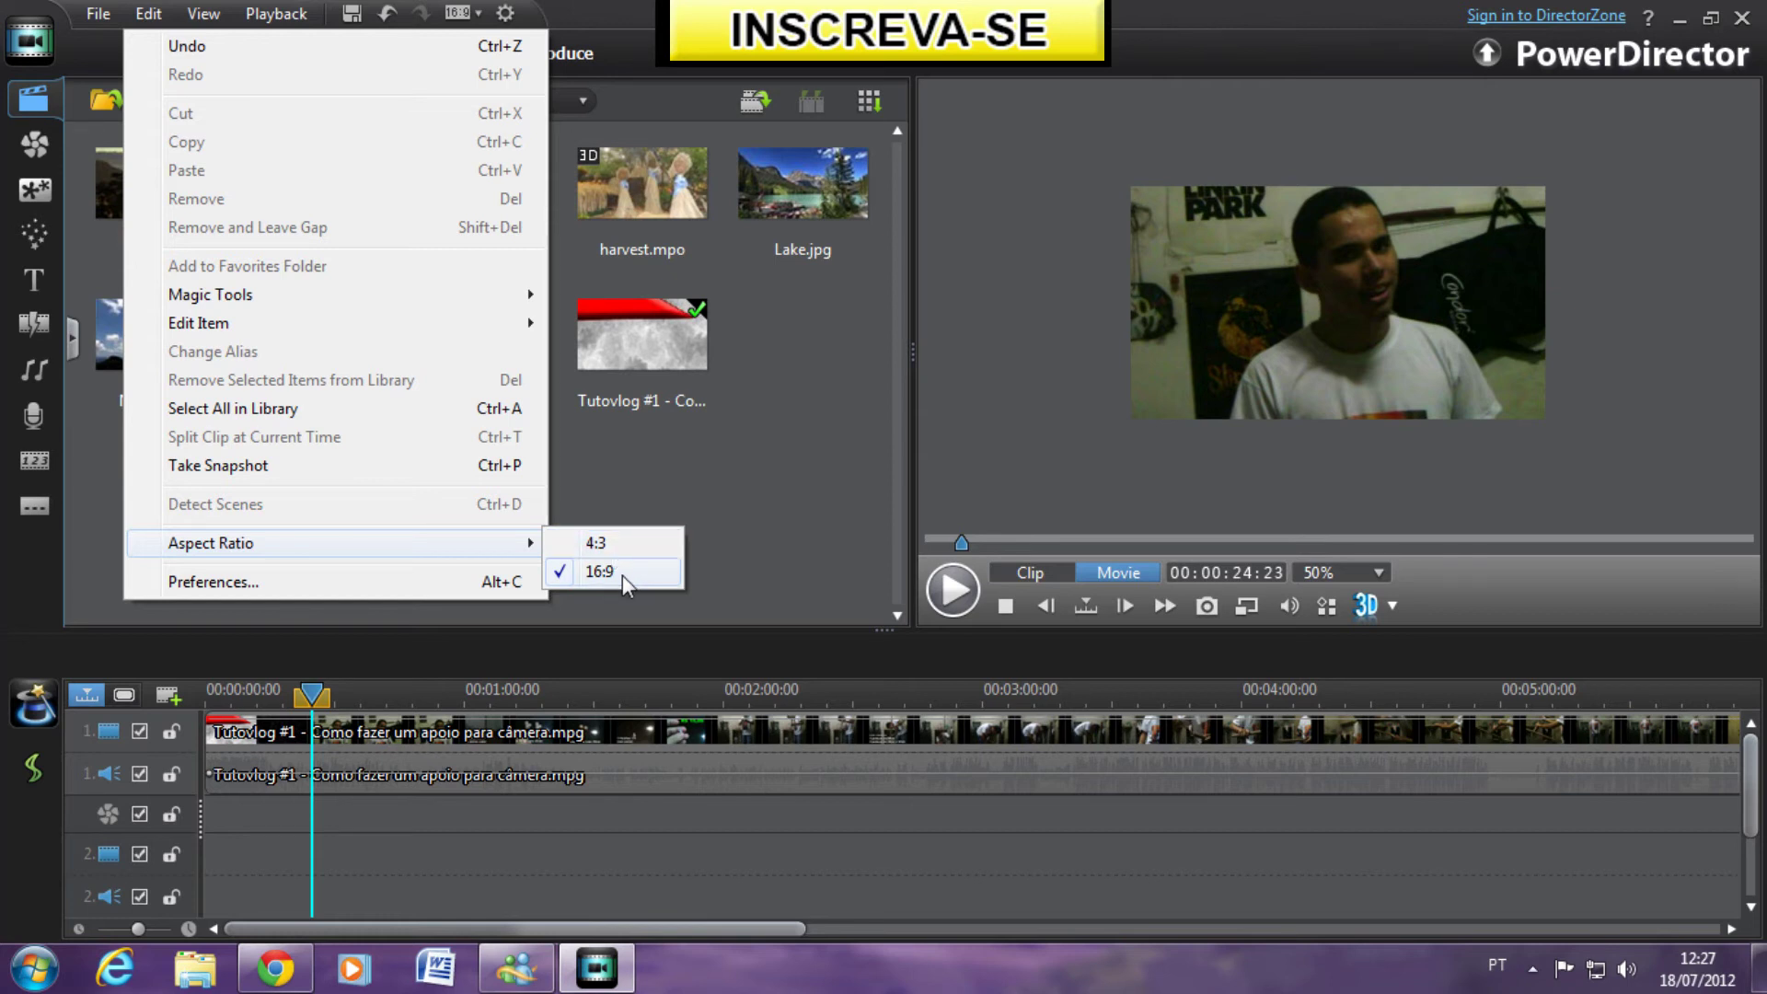
pyautogui.click(728, 569)
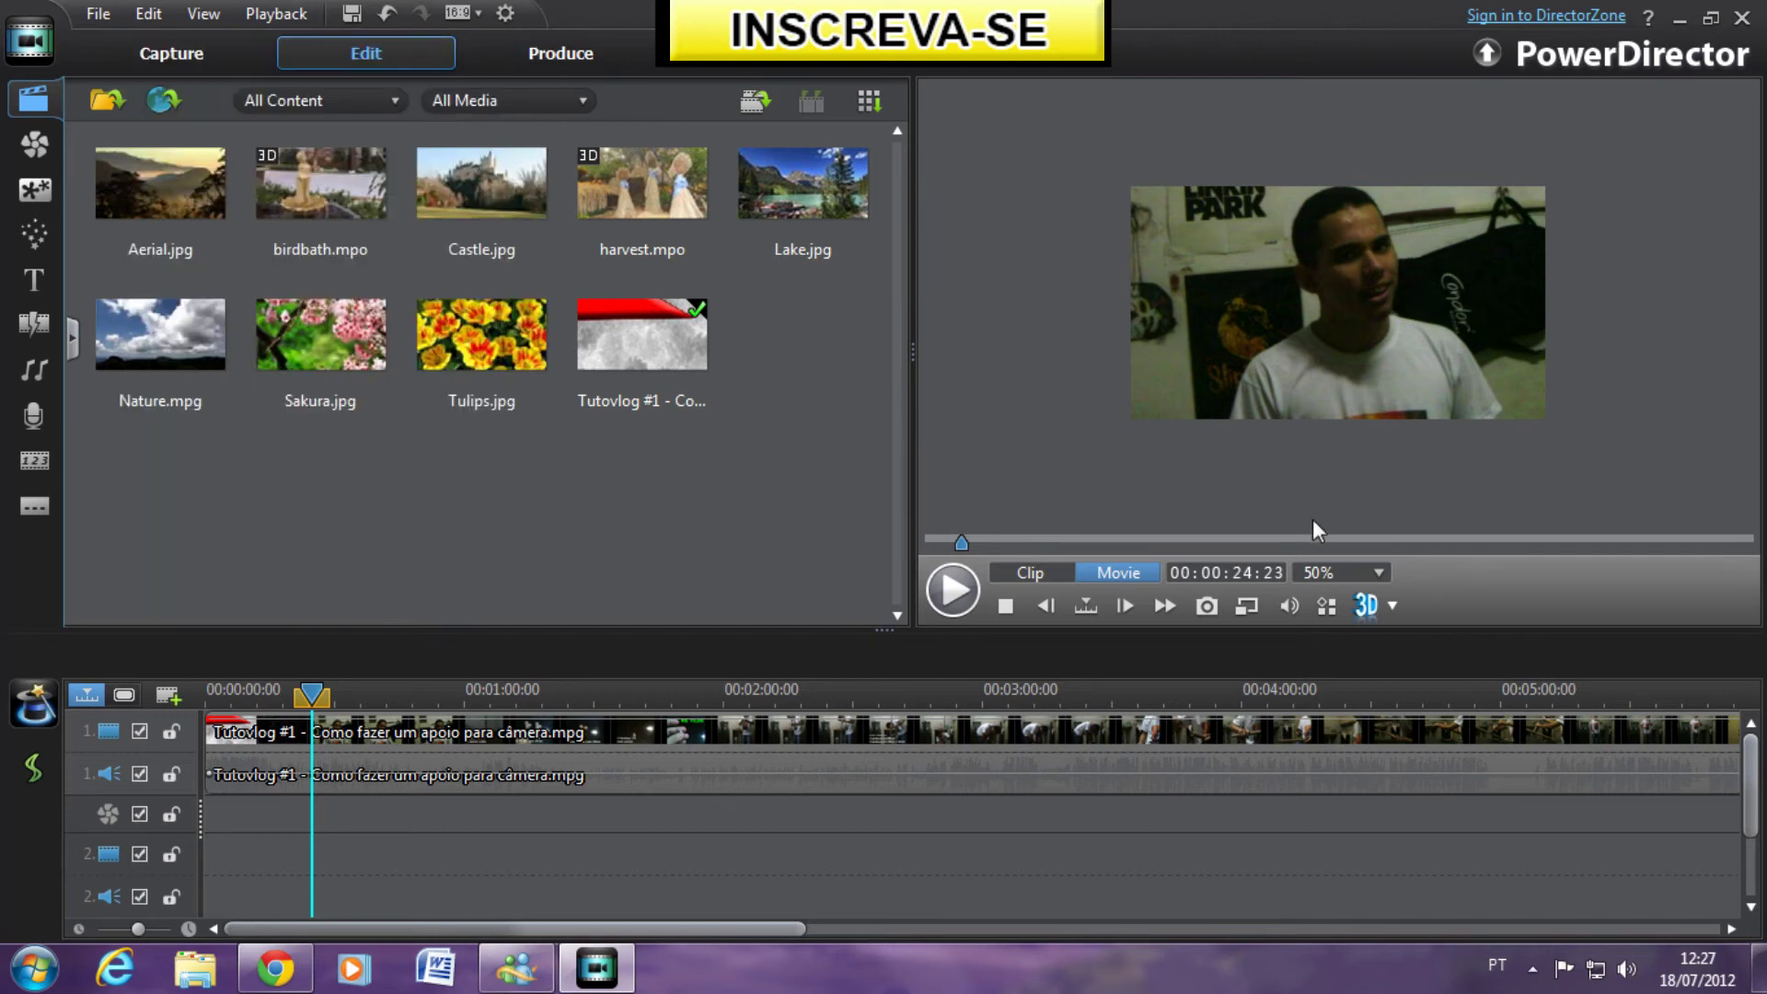
# Zoom the preview to 75% to inspect the enlarged clip's framing
pyautogui.click(1379, 573)
pyautogui.click(1339, 671)
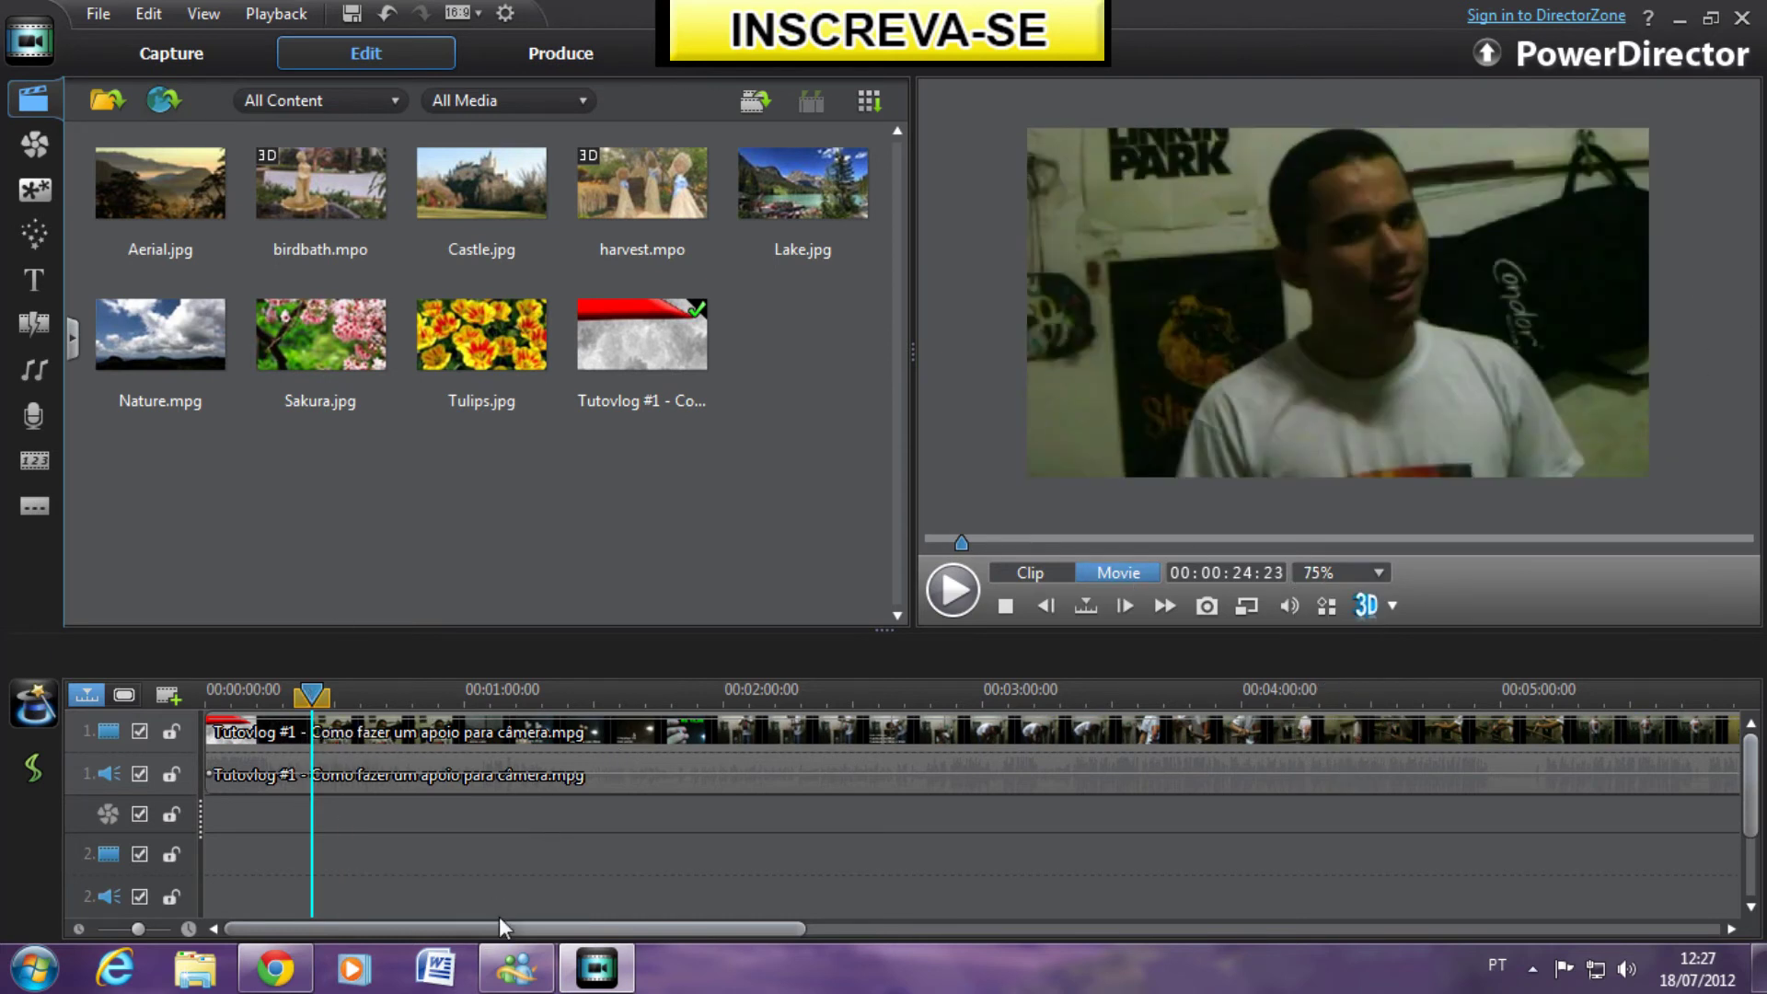
pyautogui.moveTo(511, 929); pyautogui.dragTo(338, 928)
# Open the video production settings, try the MPEG-1, MPEG-2 and AVI output formats, and choose WMV
pyautogui.click(543, 48)
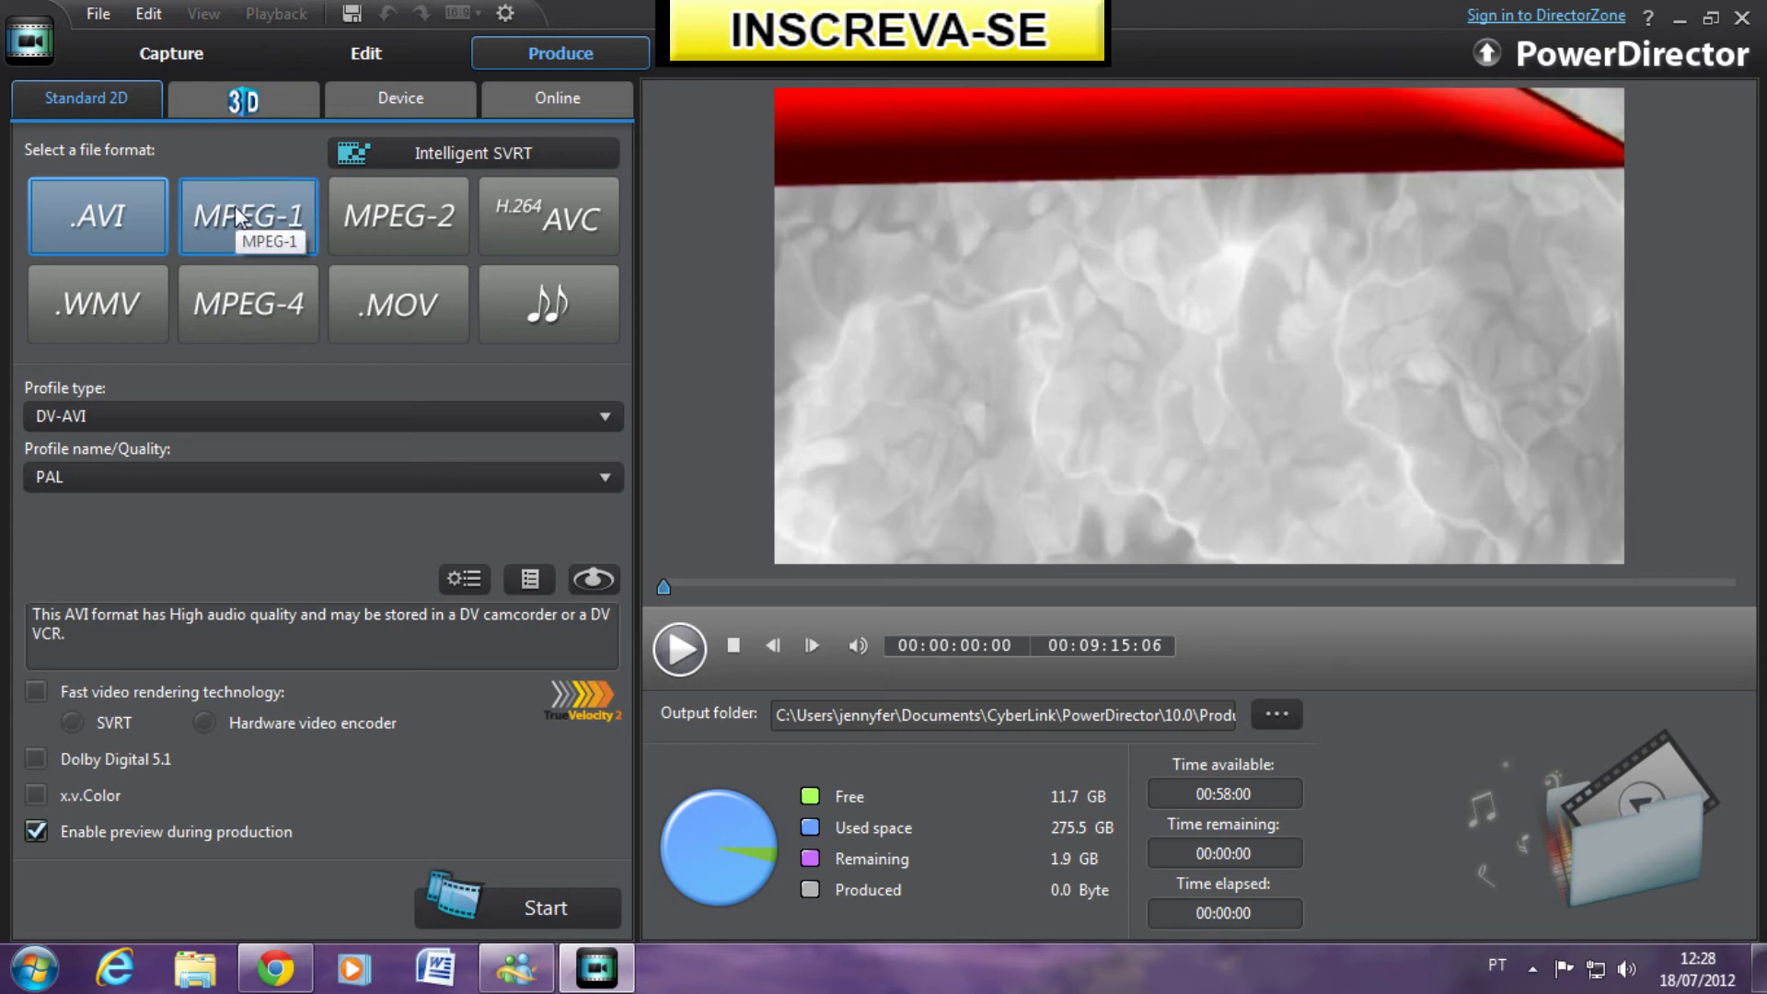
pyautogui.click(257, 223)
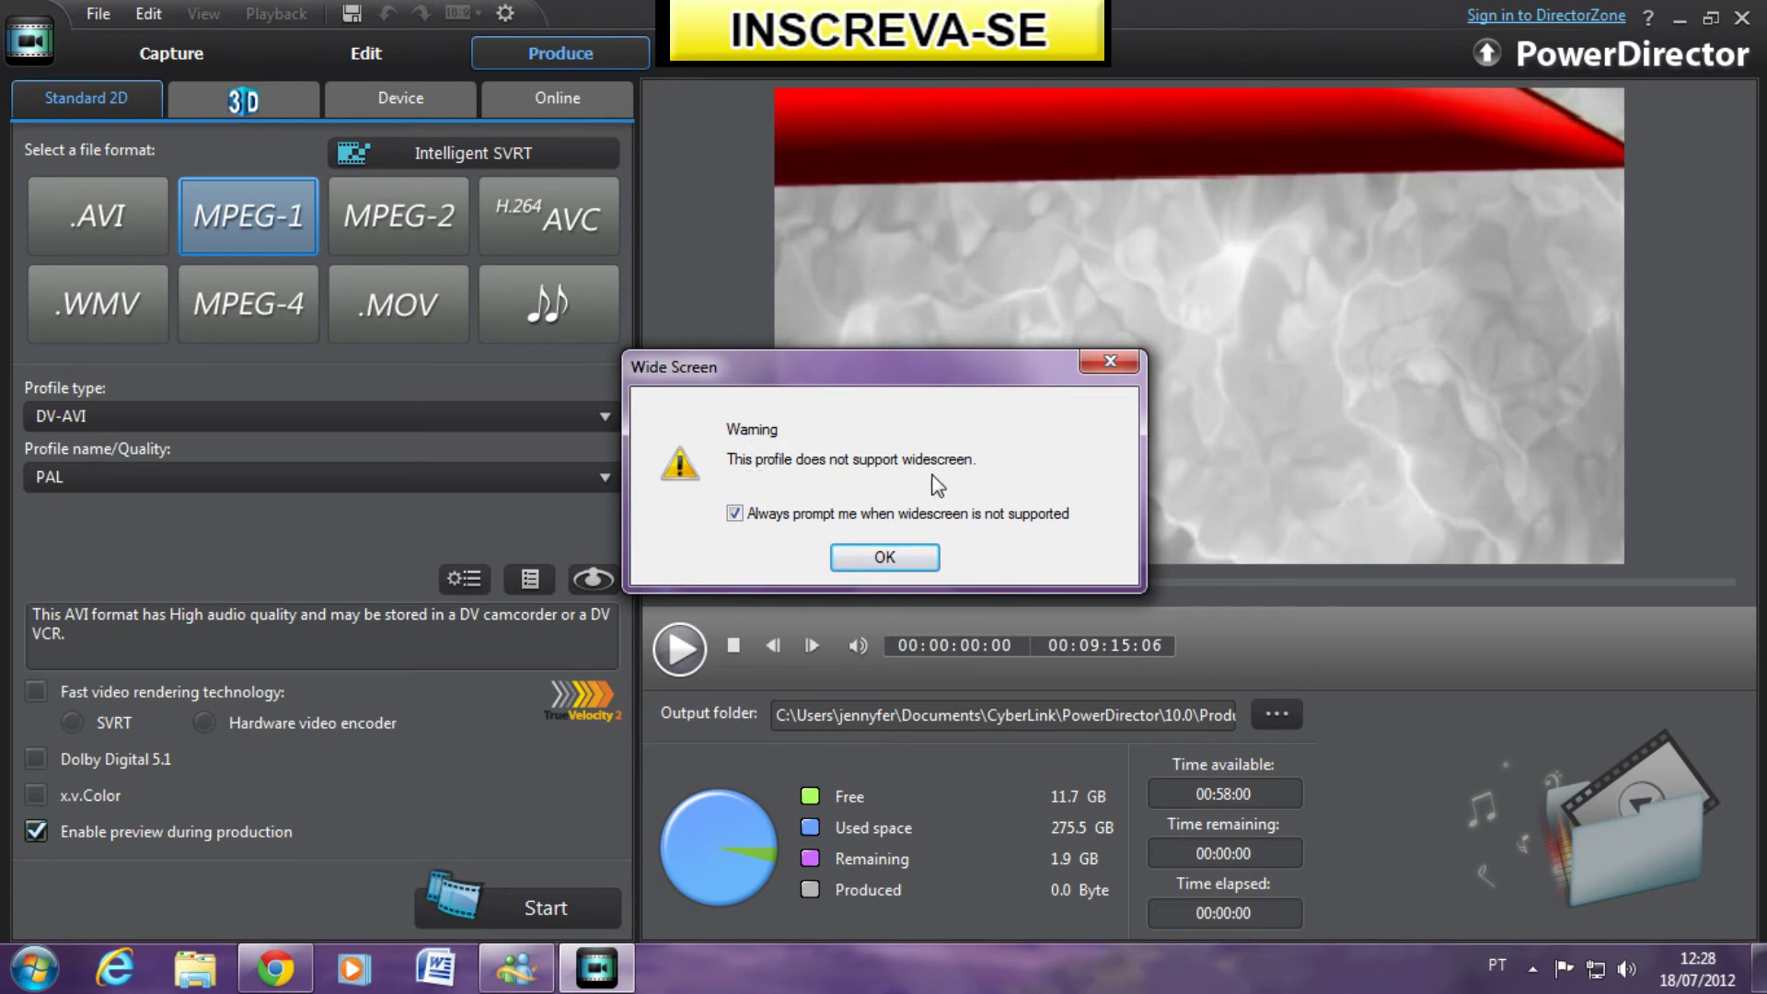
pyautogui.click(910, 560)
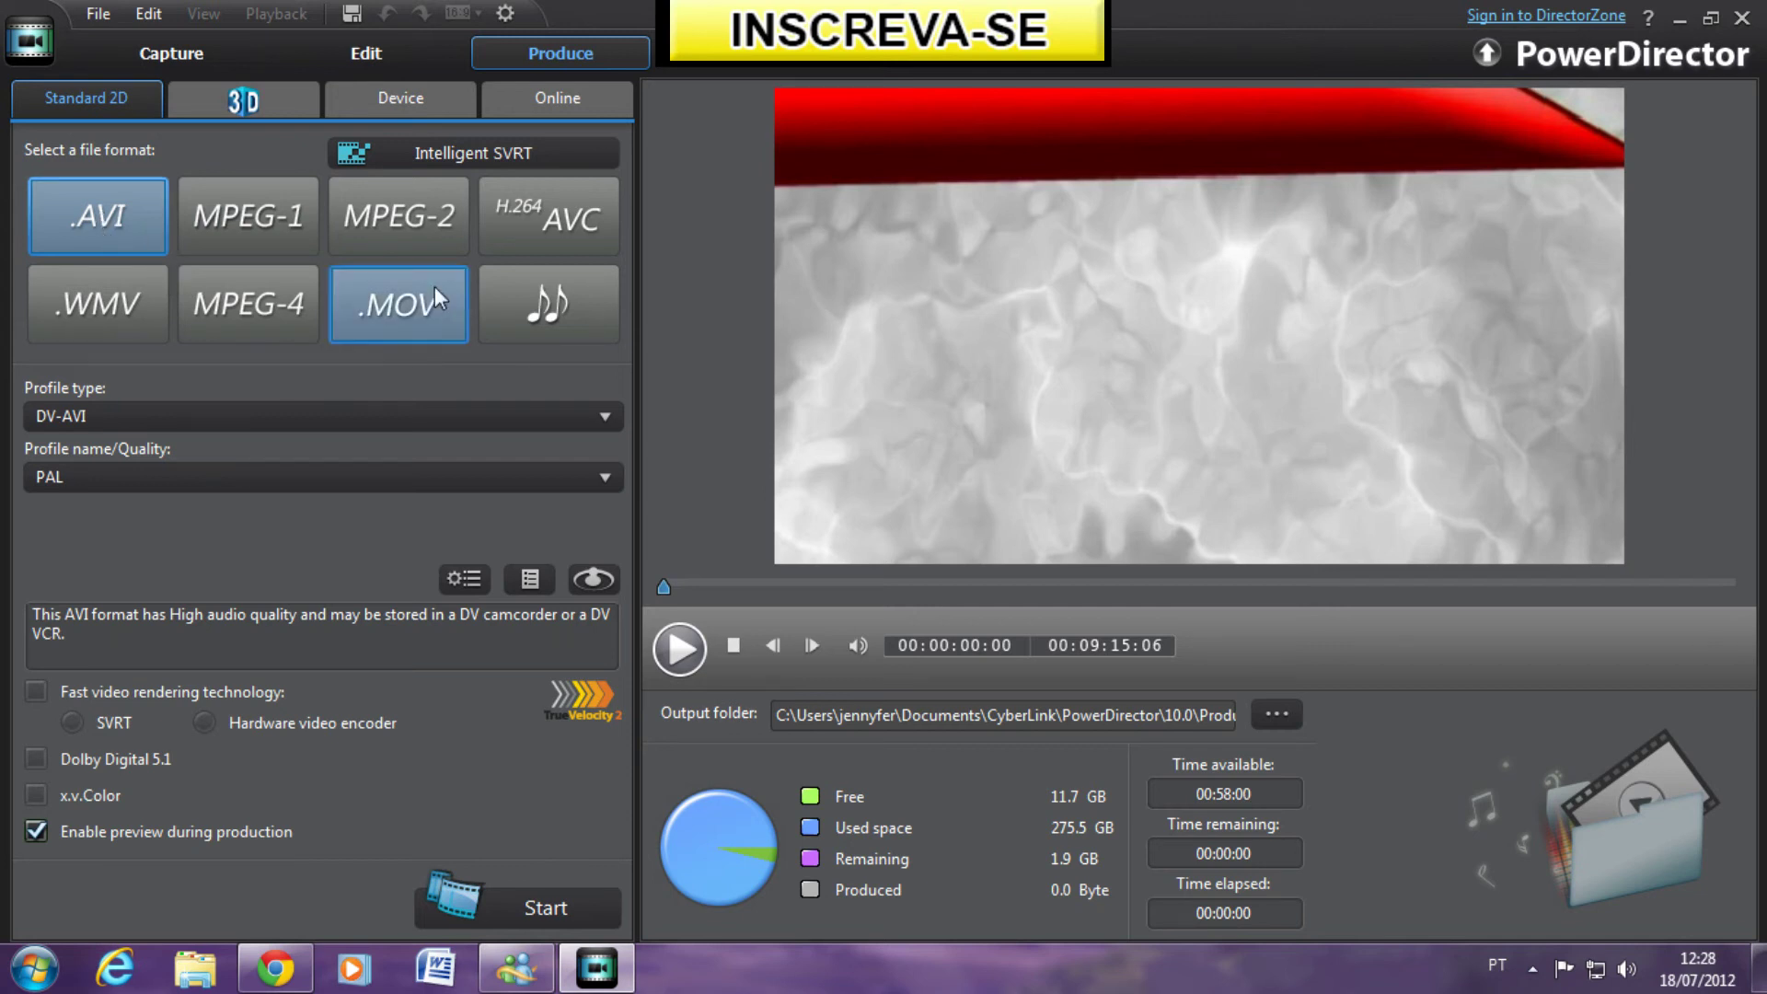
pyautogui.click(403, 241)
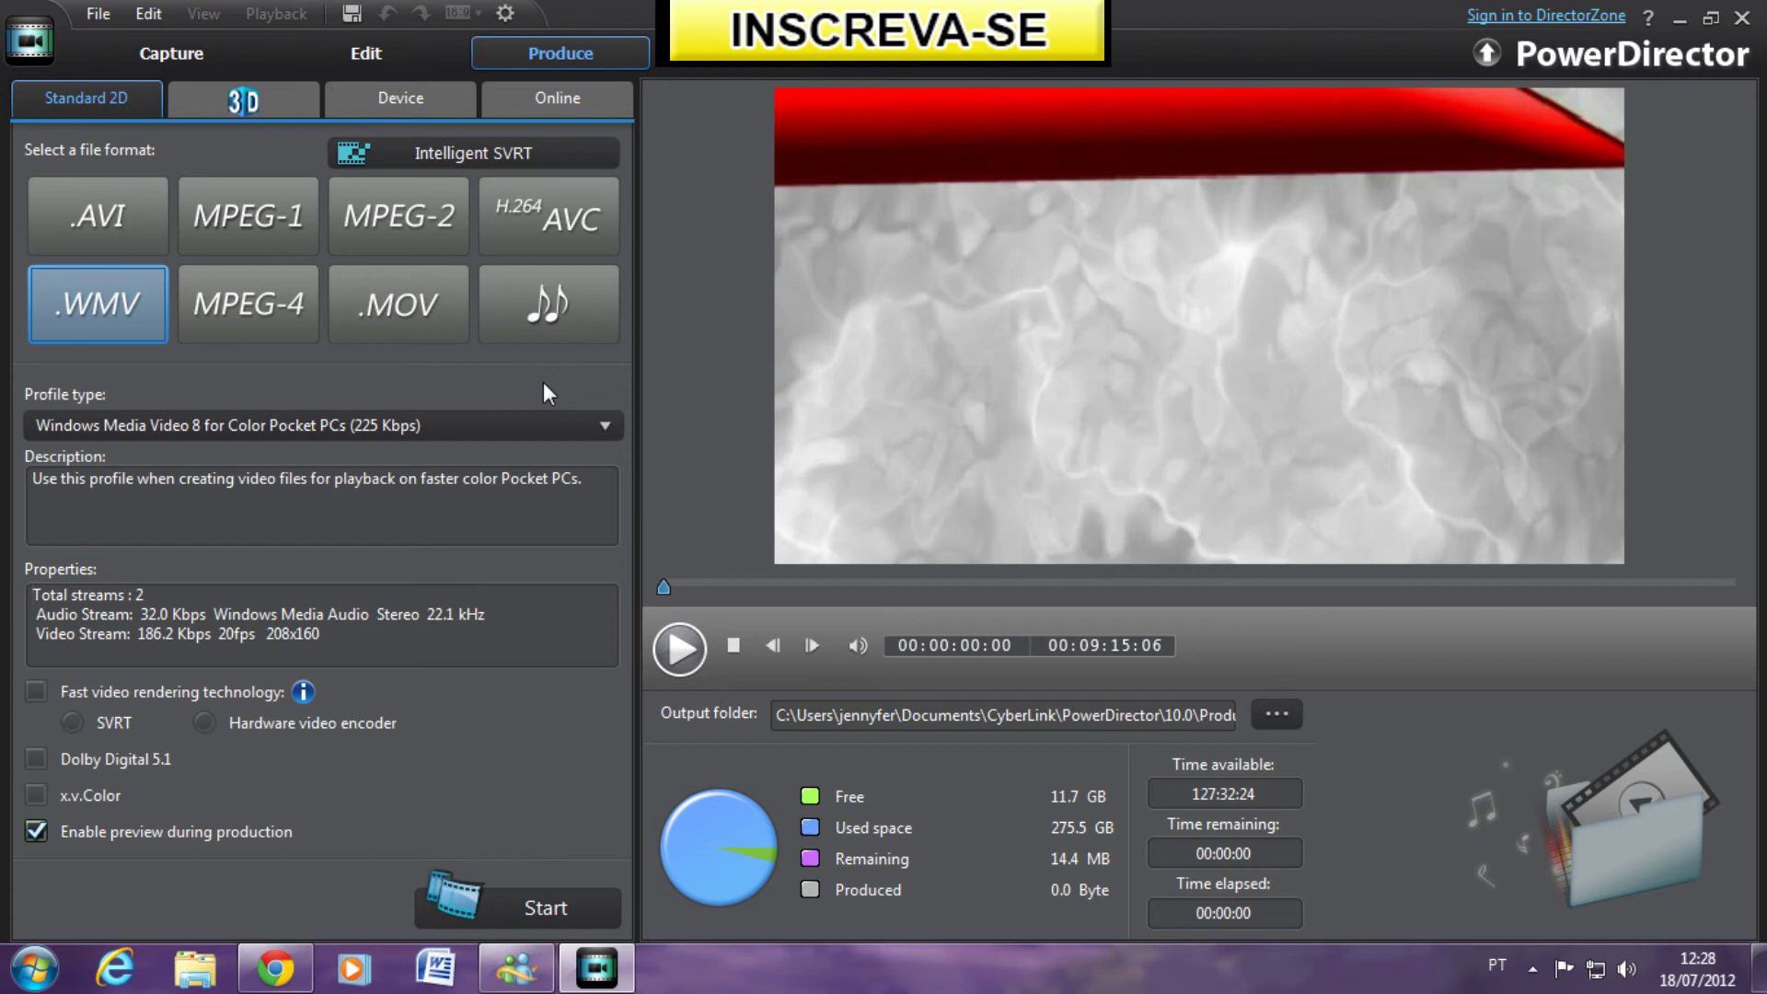
pyautogui.click(75, 227)
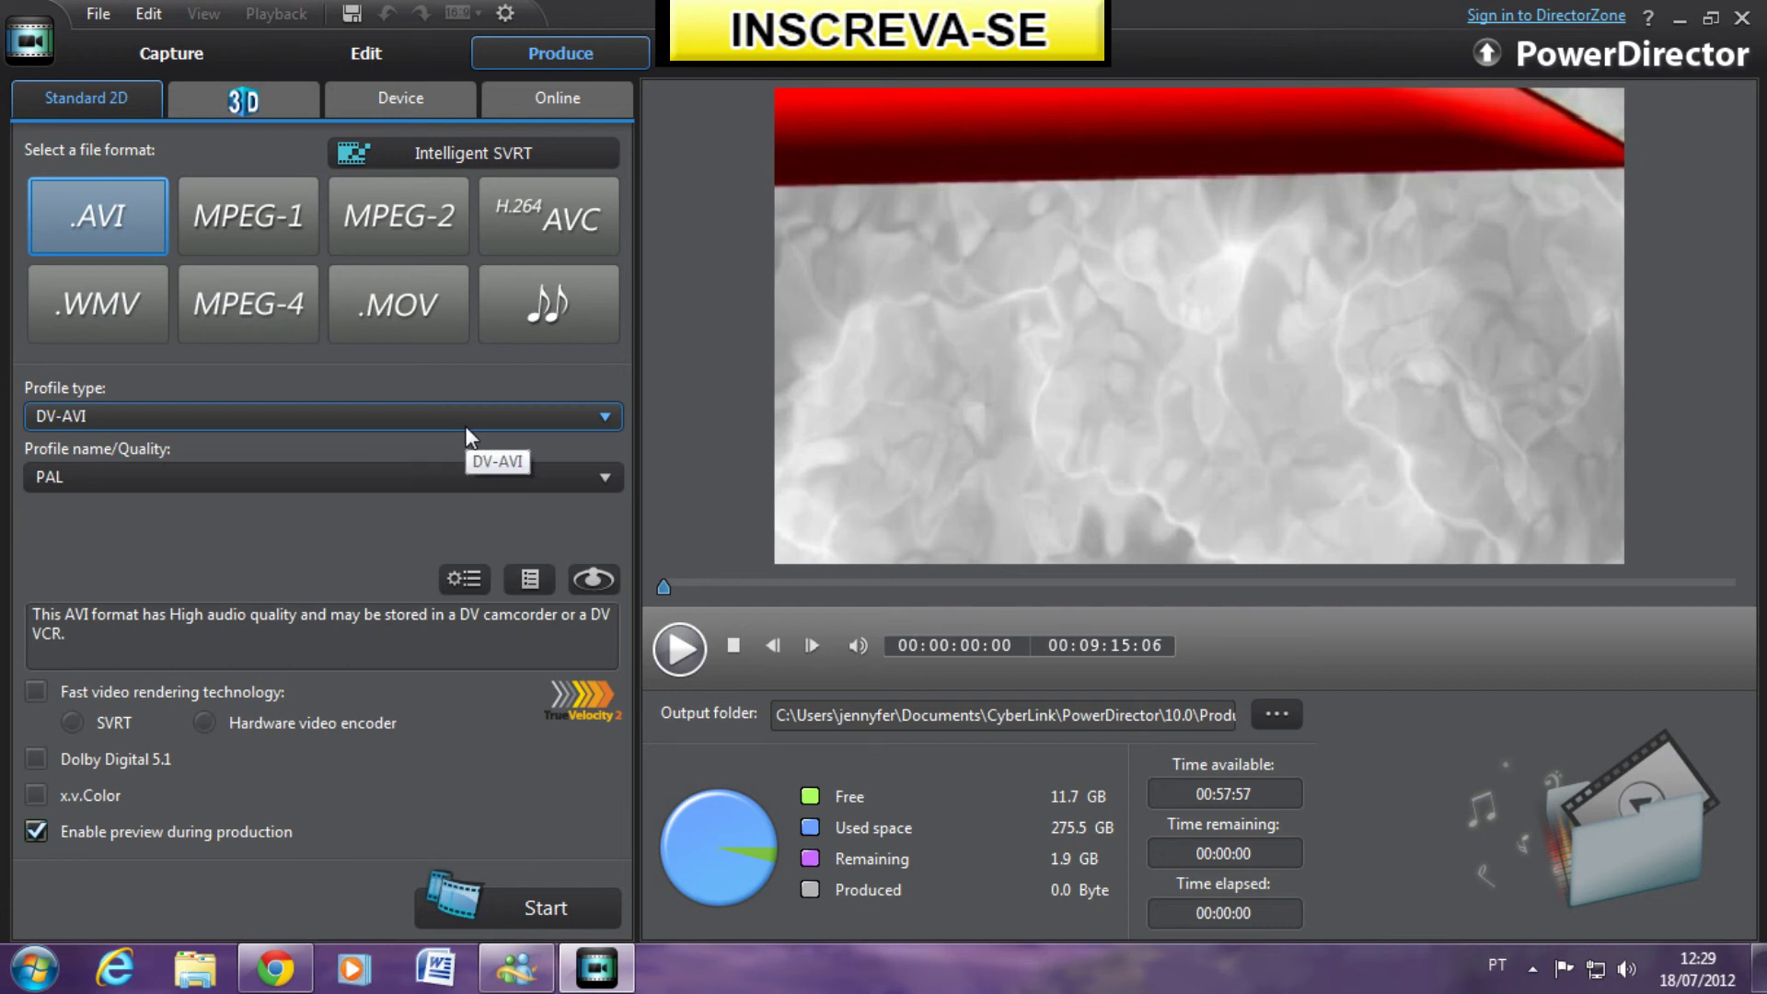
pyautogui.click(125, 304)
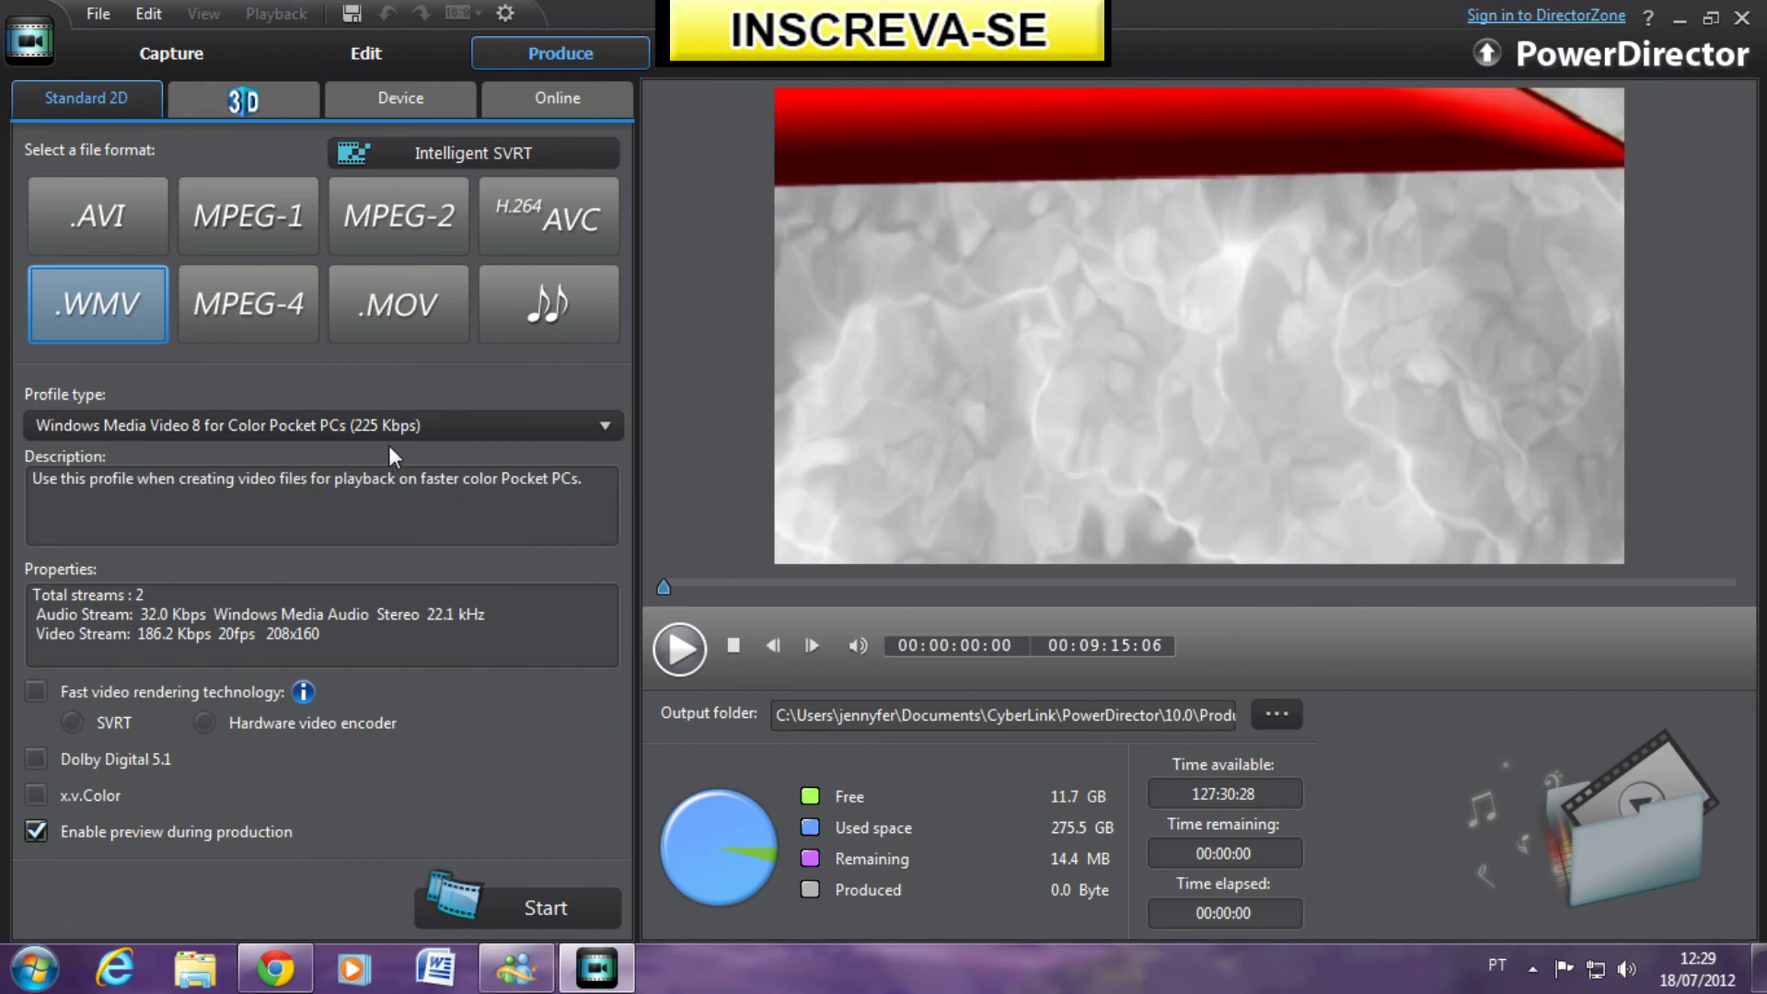
# Look through the WMV profile types down to the Windows Media Video 9 HD options, and return to the editing workspace
pyautogui.click(581, 436)
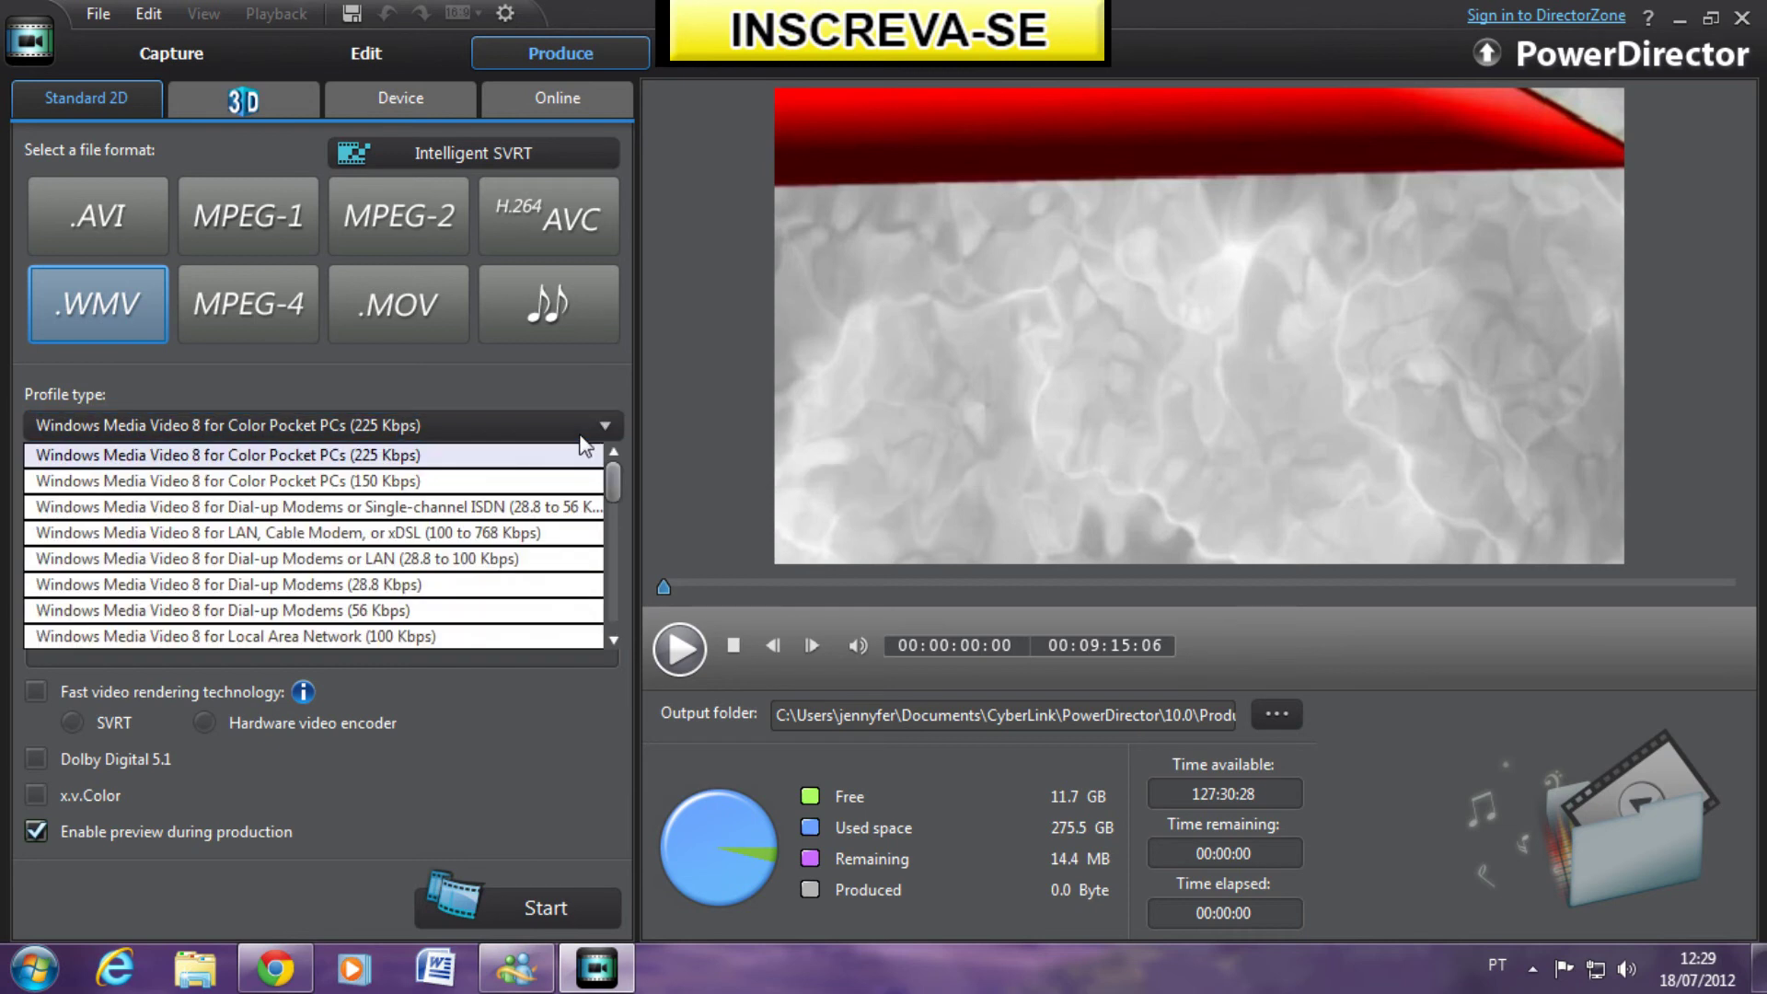
pyautogui.click(66, 344)
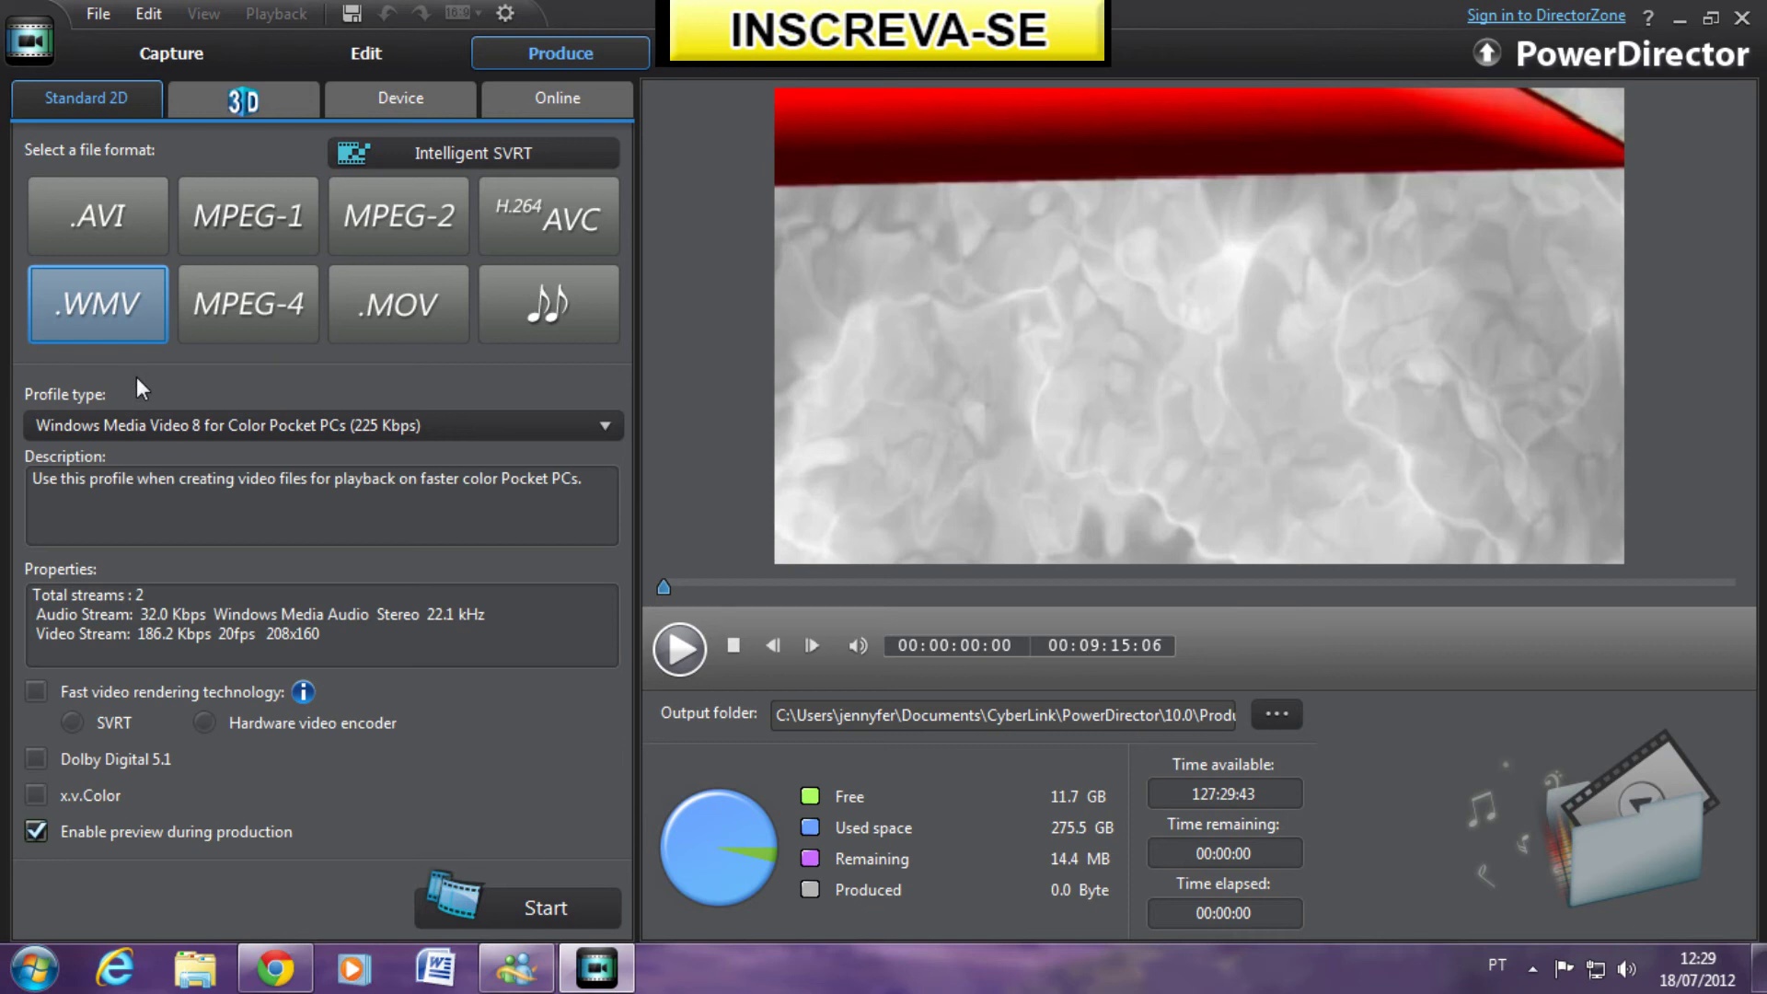
pyautogui.click(311, 427)
pyautogui.moveTo(617, 483); pyautogui.dragTo(596, 657)
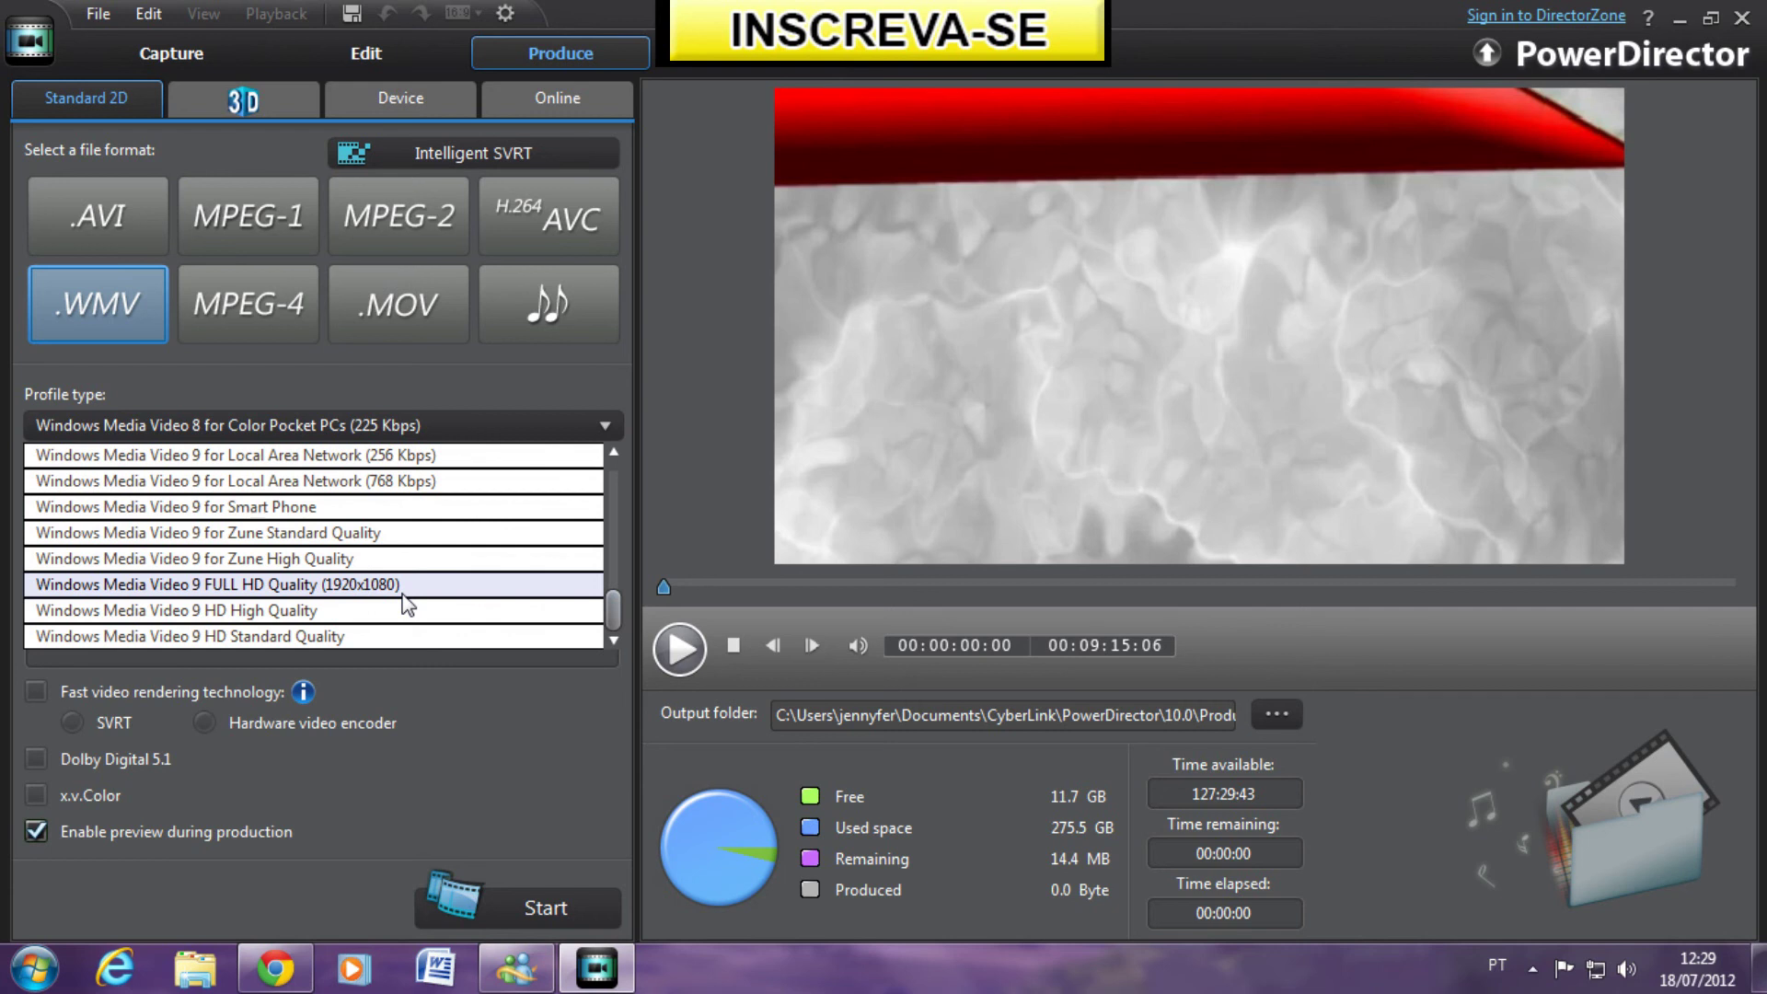
pyautogui.click(368, 51)
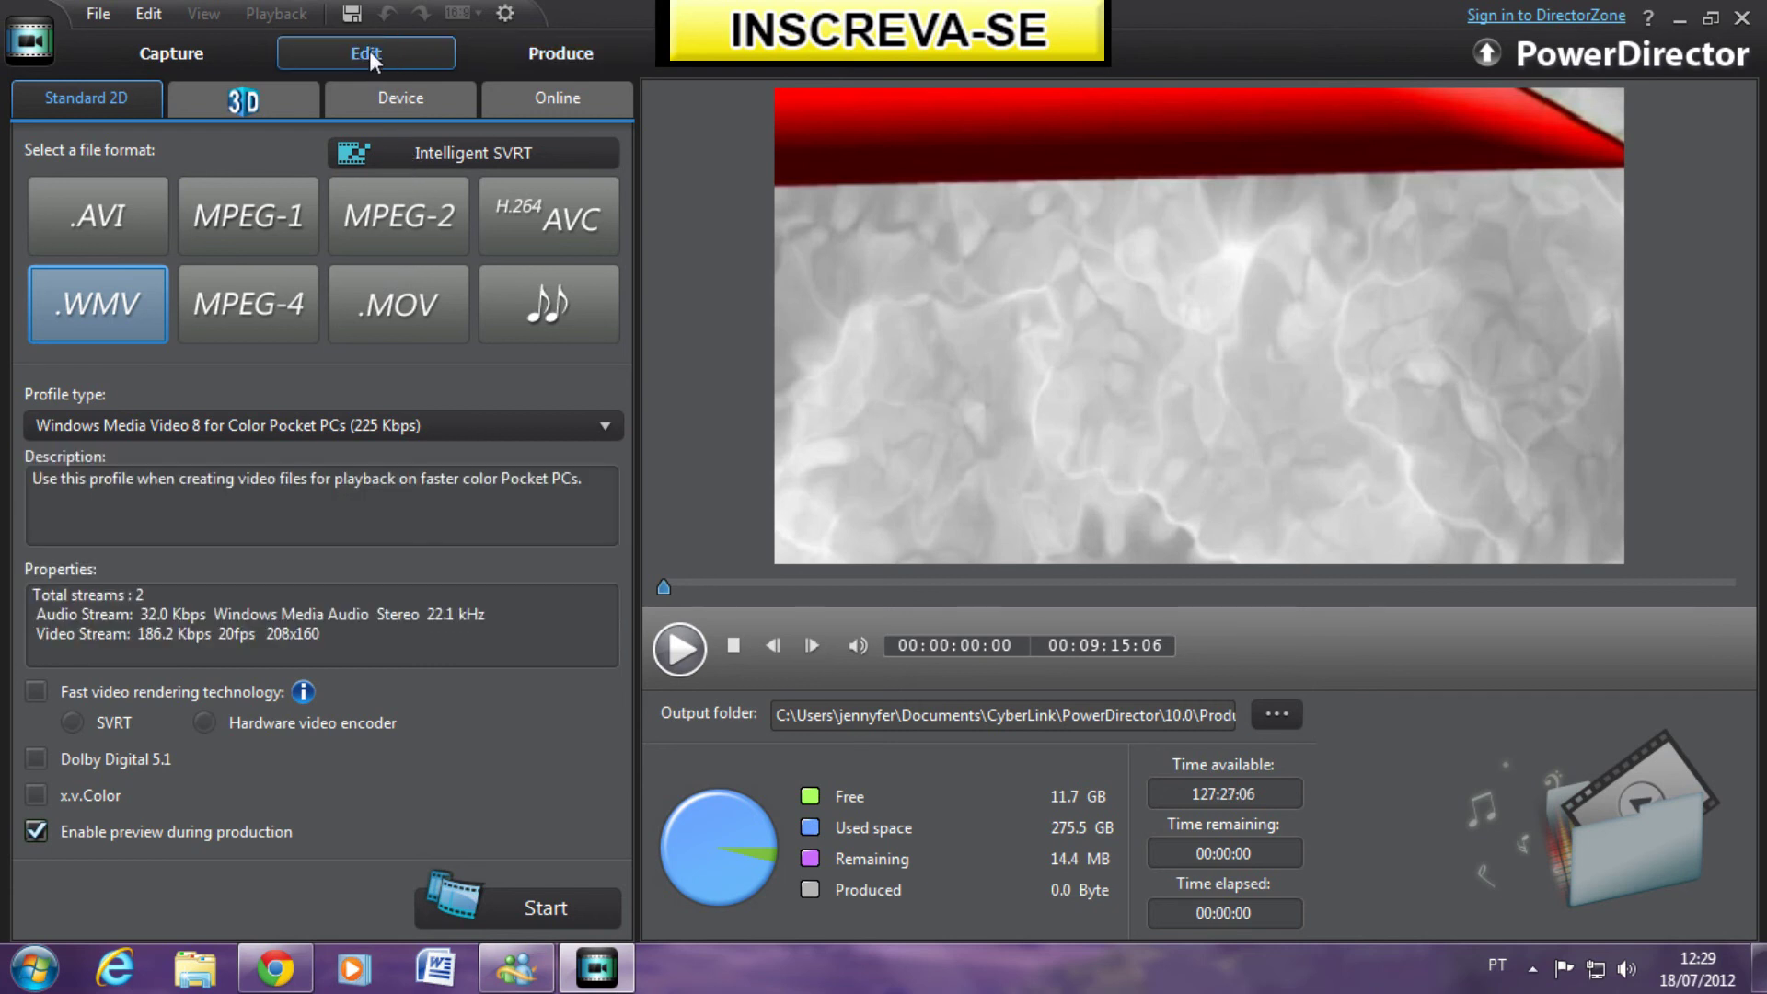